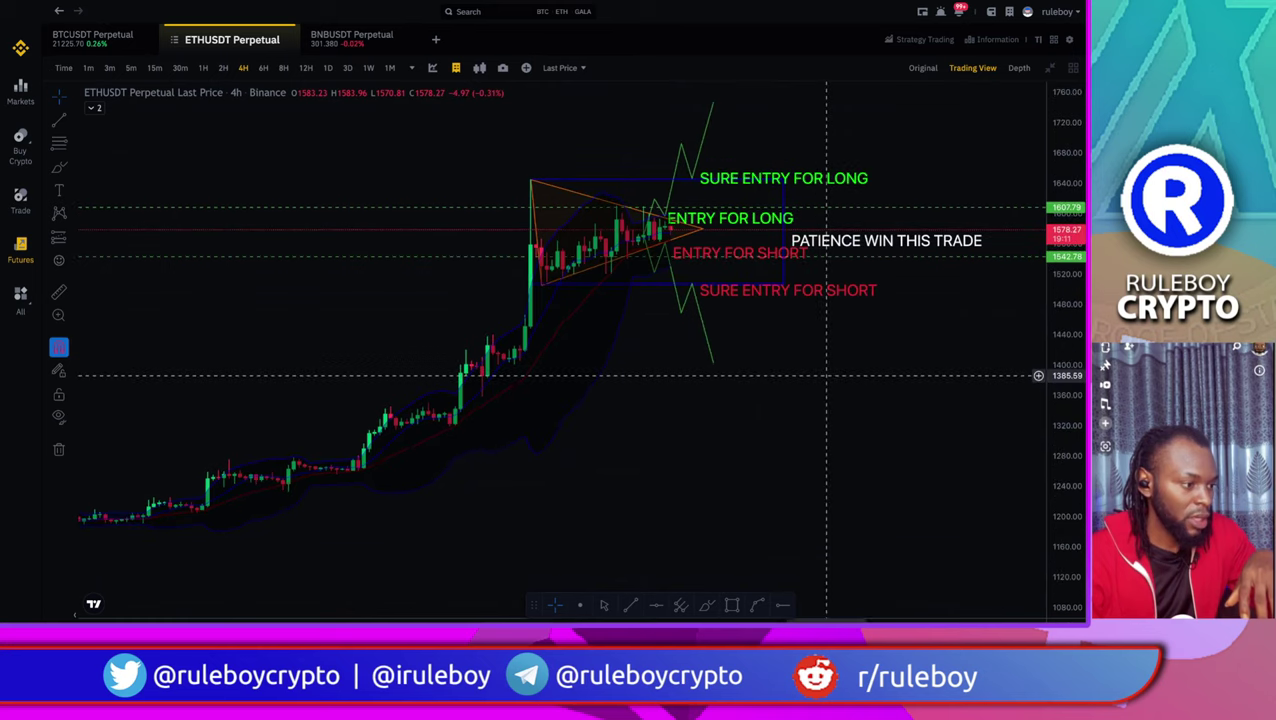
Examine the triangle pattern and the marked long and short entry paths on the ETHUSDT 4-hour chart
left_click_drag(789, 345, 864, 421)
scroll(738, 384, "up", 5)
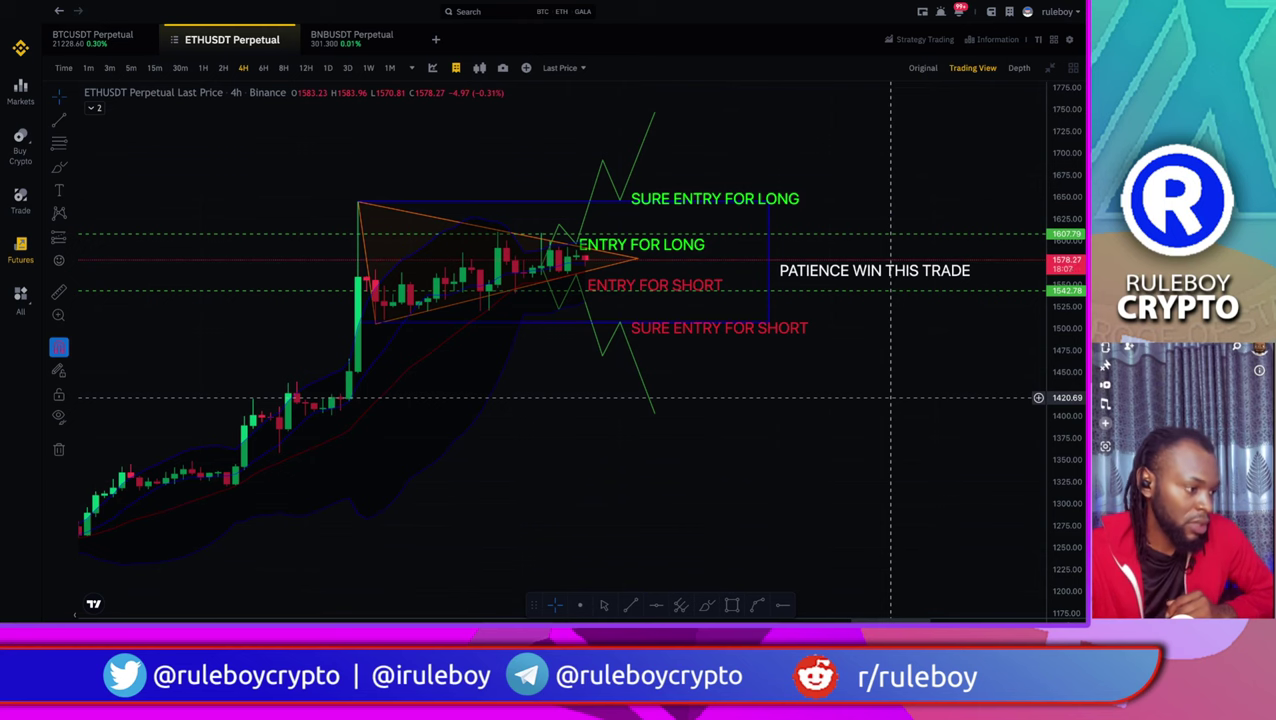
left_click_drag(761, 425, 831, 429)
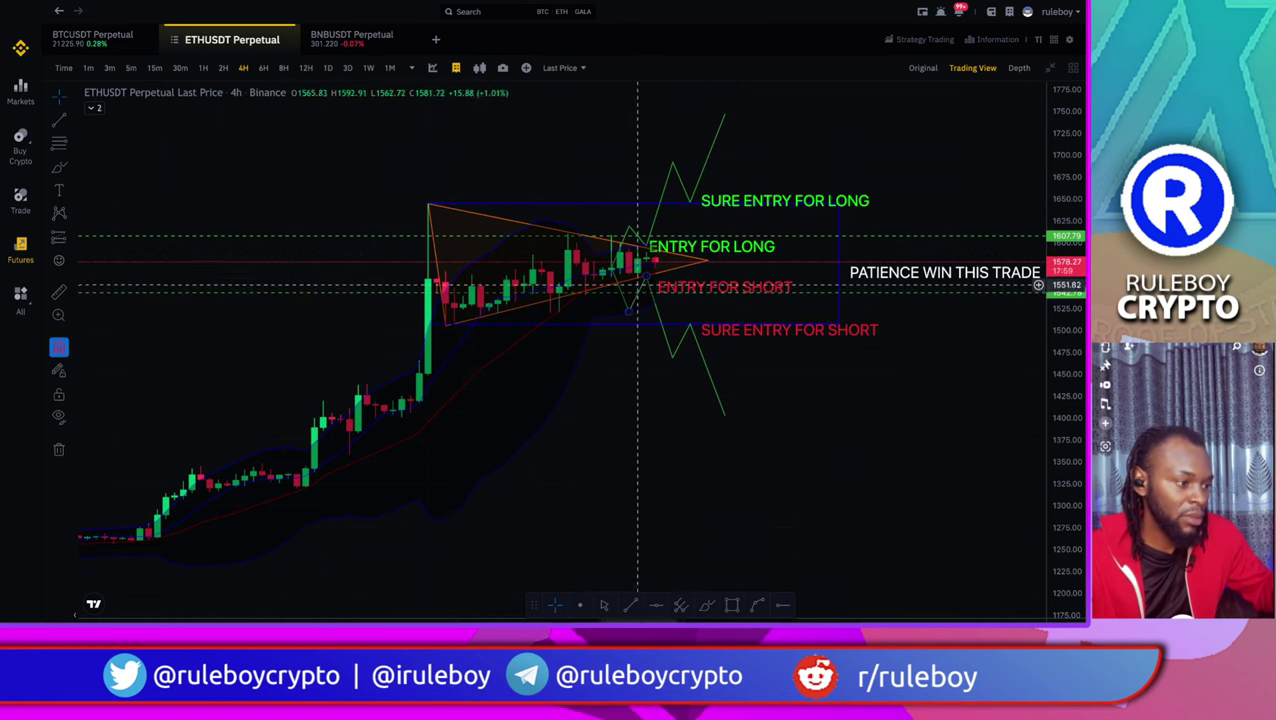
scroll(655, 296, "up", 3)
left_click_drag(1057, 432, 1057, 335)
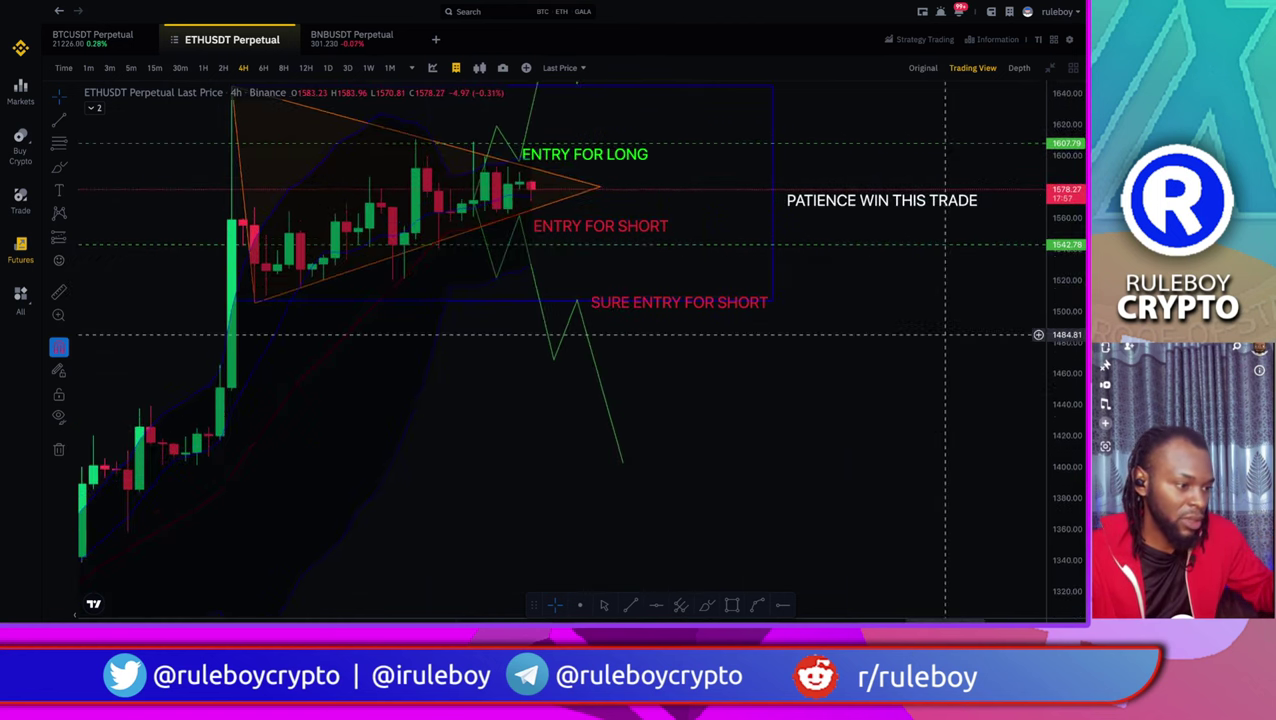
left_click_drag(899, 356, 971, 433)
left_click_drag(1060, 450, 1060, 372)
scroll(800, 372, "up", 4)
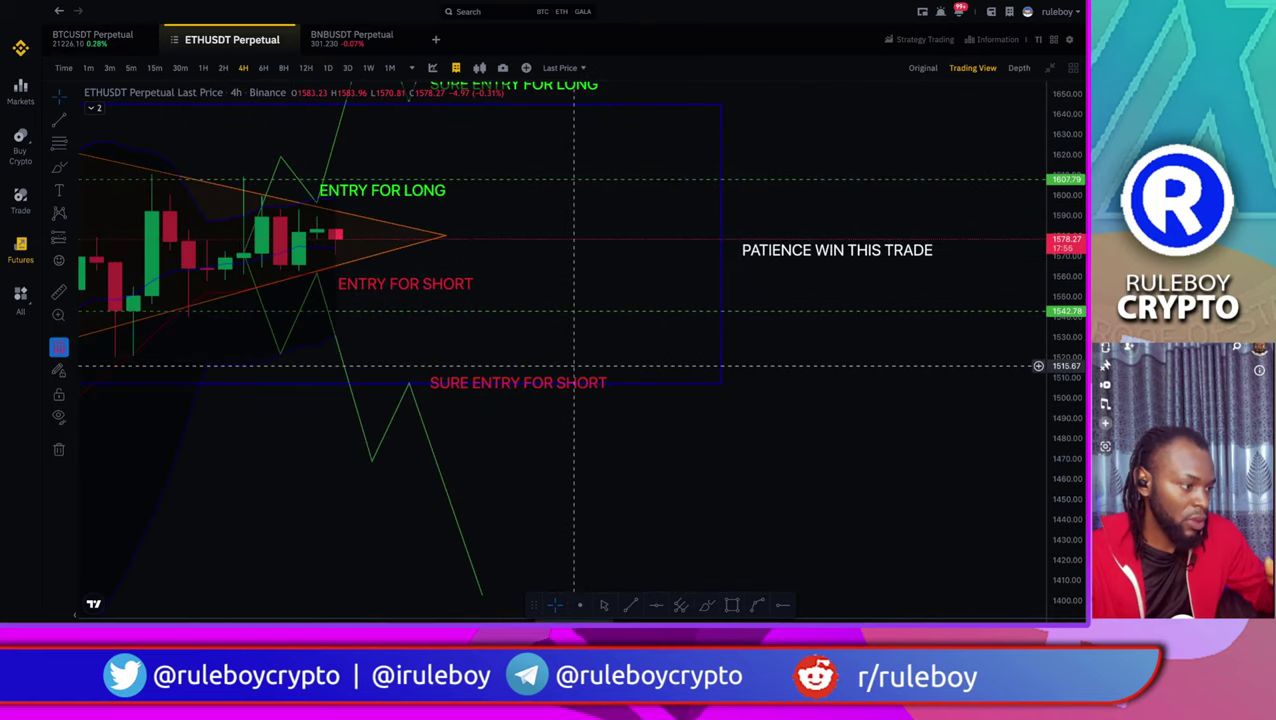
left_click_drag(553, 353, 826, 404)
scroll(740, 388, "up", 3)
left_click_drag(635, 393, 825, 401)
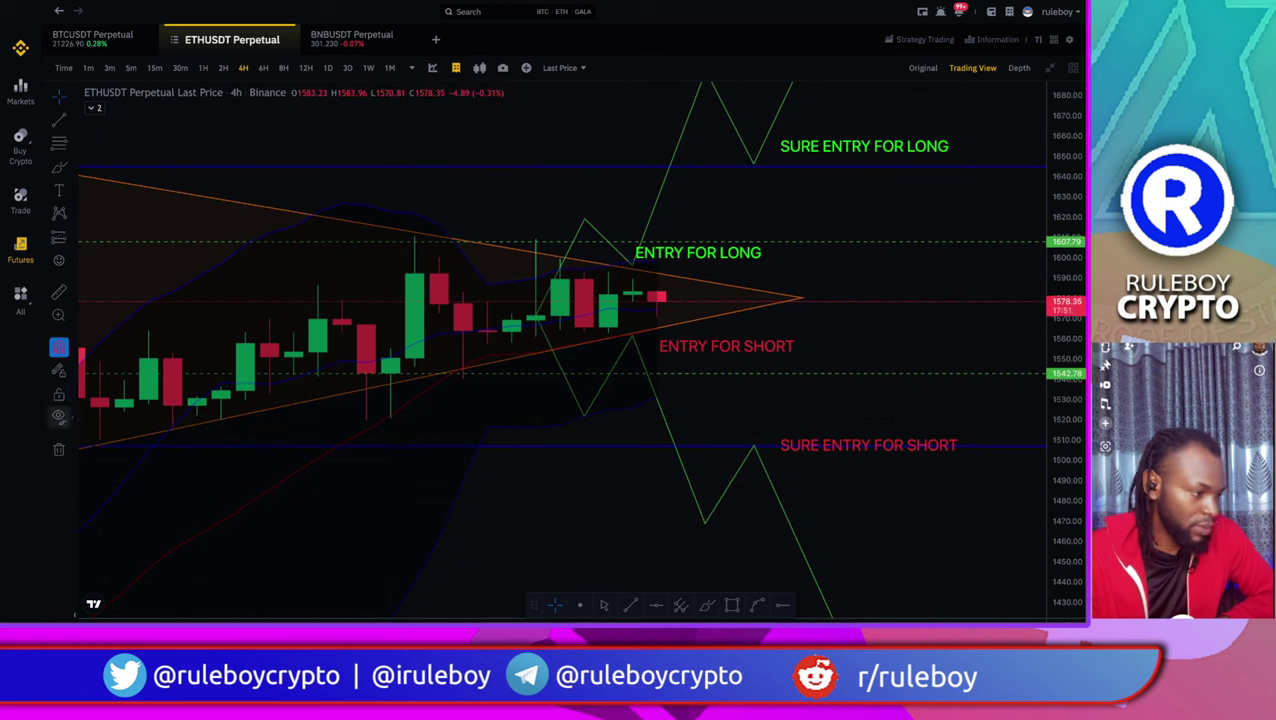
Lock all drawings on the ETHUSDT chart and inspect the recent candles inside the triangle
left_click(59, 394)
left_click_drag(753, 402, 859, 405)
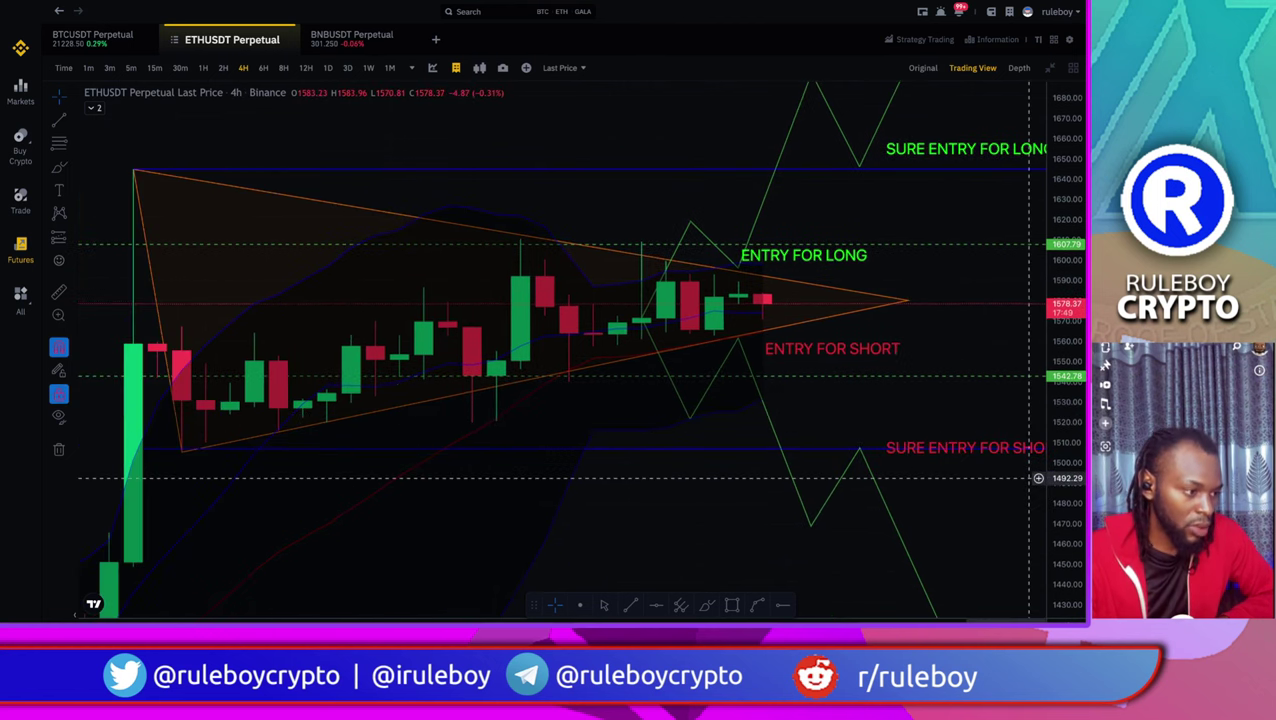
left_click_drag(1062, 500, 1062, 368)
scroll(805, 410, "up", 3)
left_click_drag(803, 413, 837, 425)
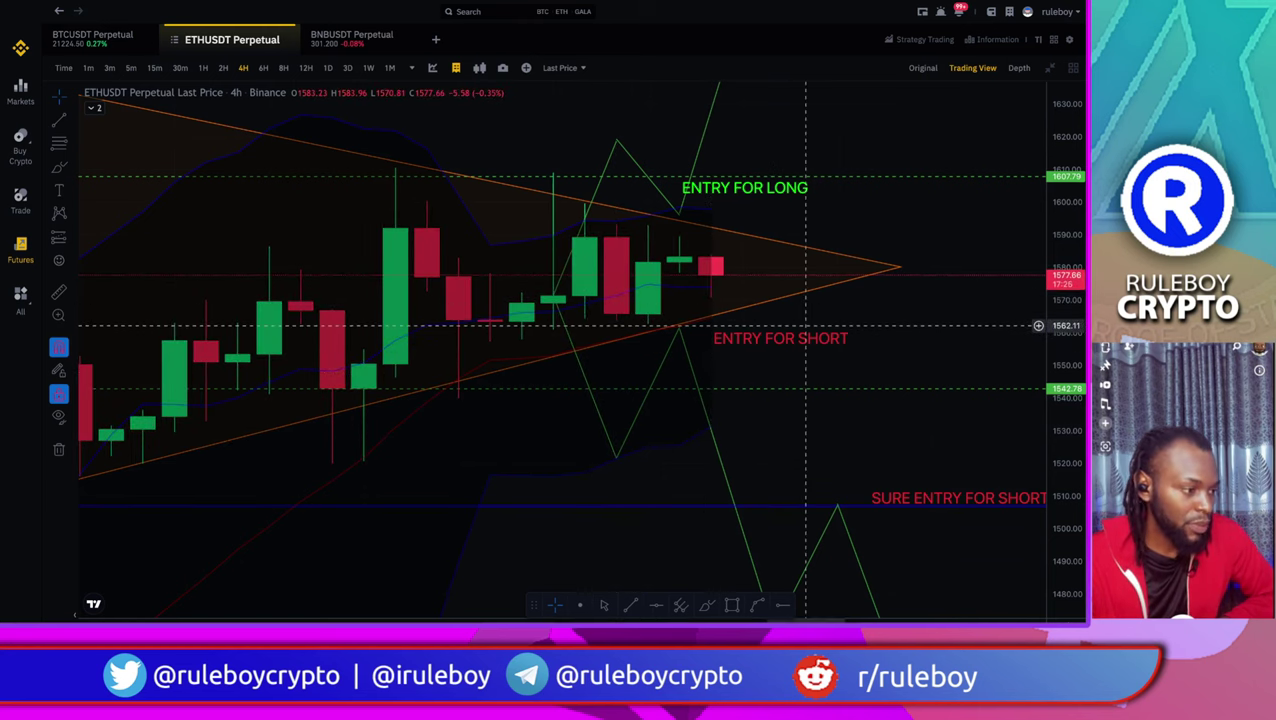
Give the rectangle enclosing the triangle a green background fill with 13% opacity
left_click_drag(742, 334, 658, 336)
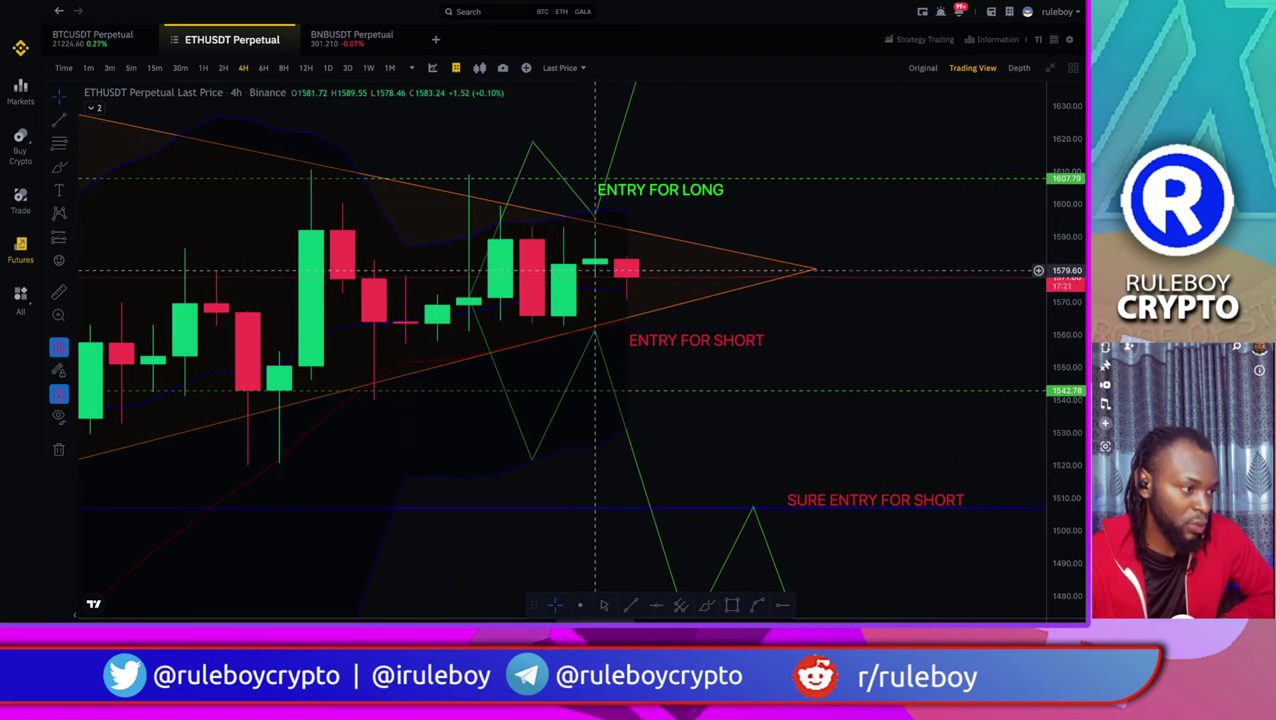
scroll(651, 253, "right", 1)
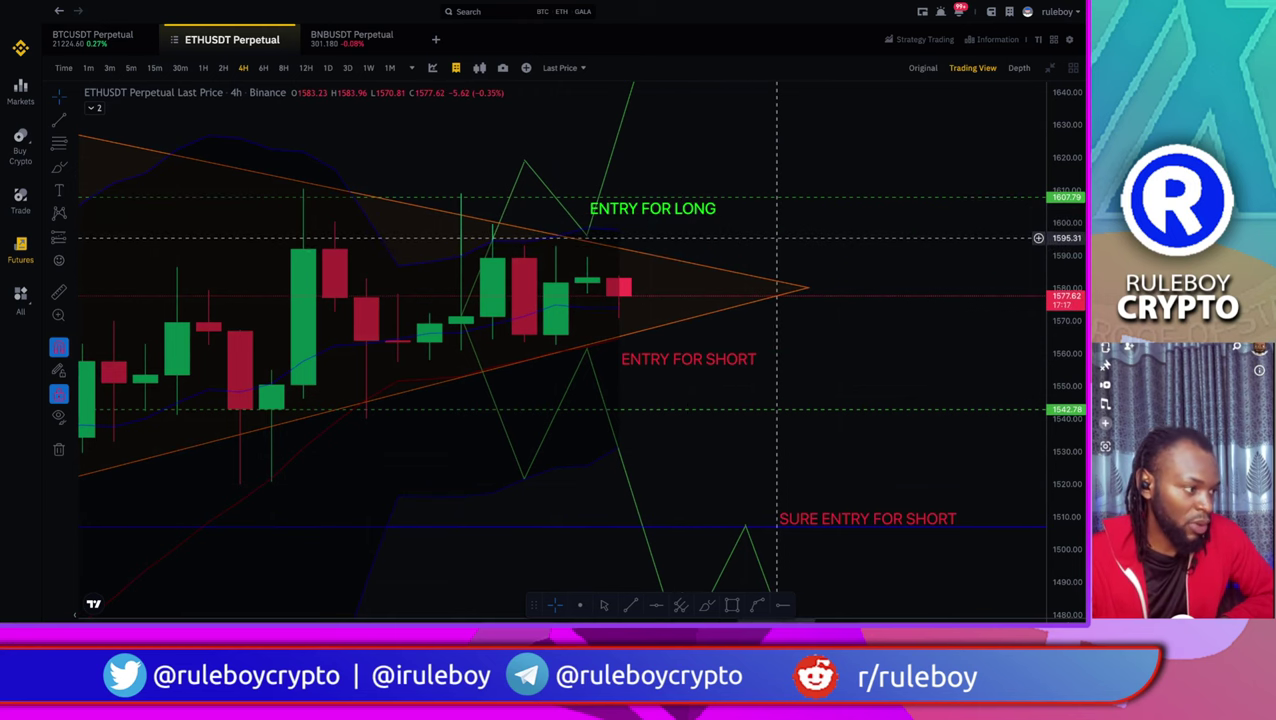
scroll(773, 200, "down", 3)
left_click_drag(773, 160, 577, 215)
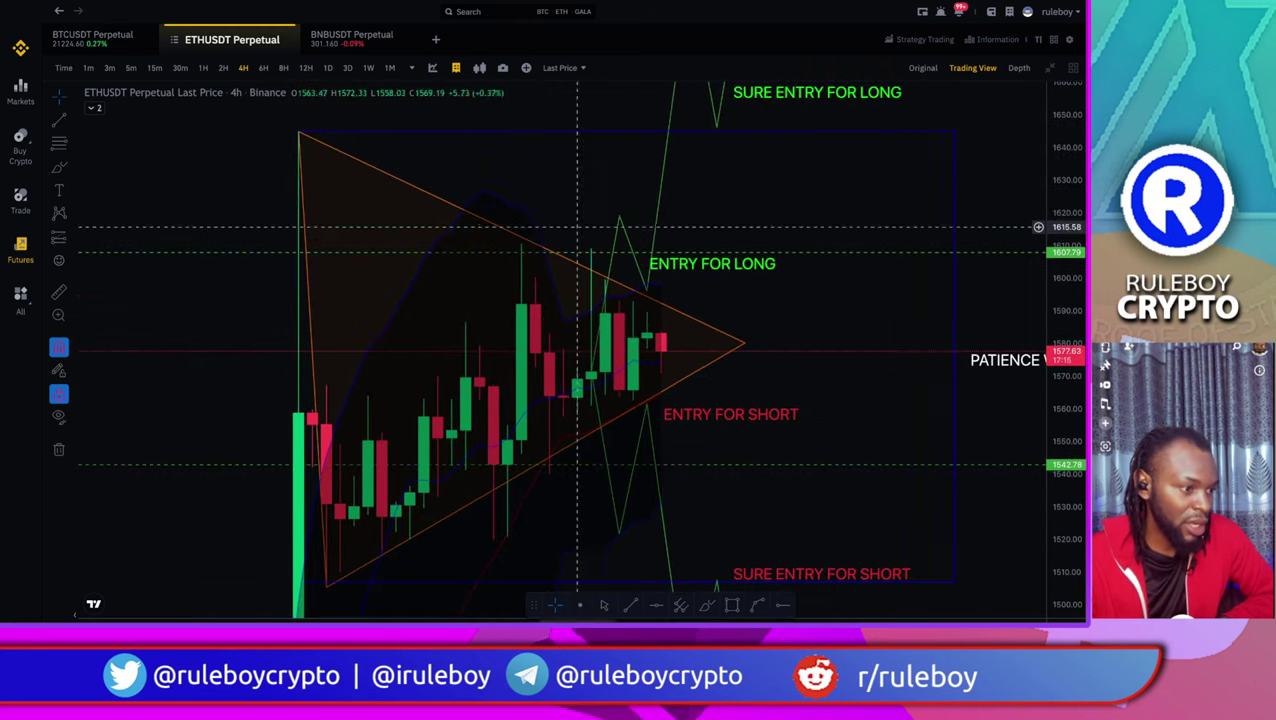
scroll(1063, 256, "down", 5)
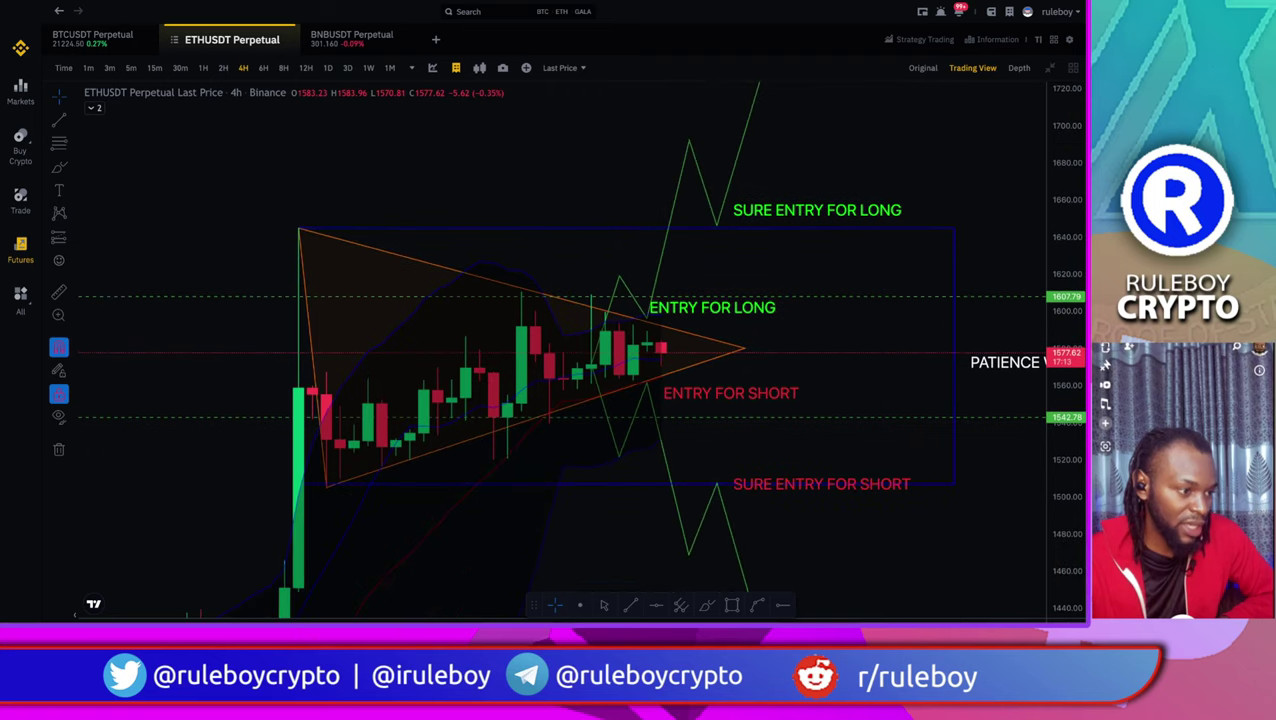
left_click(926, 241)
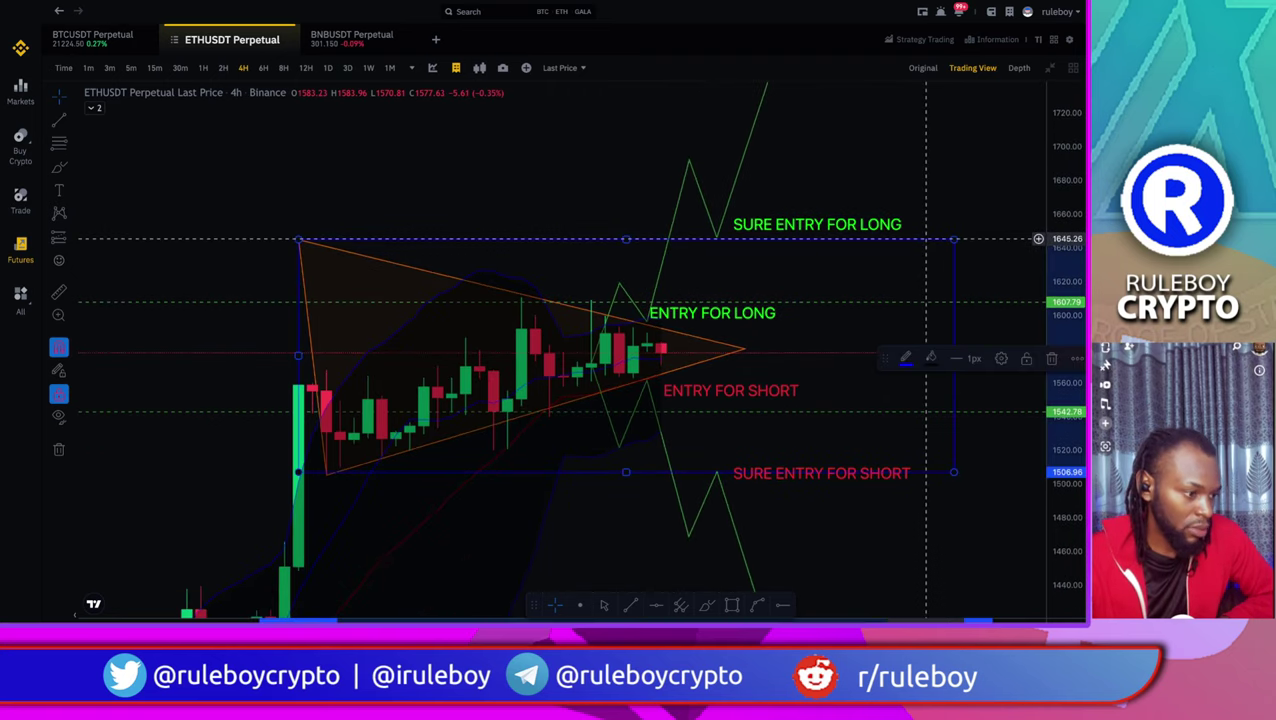
left_click(930, 358)
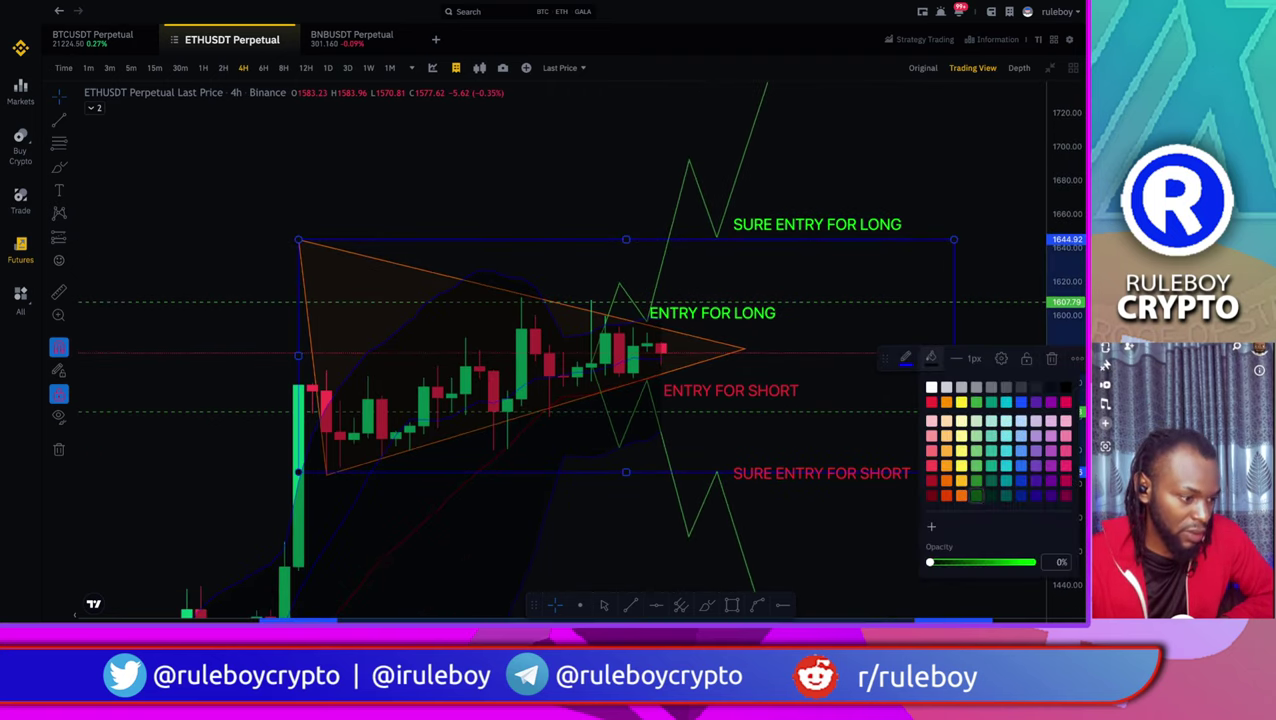
left_click_drag(930, 562, 944, 562)
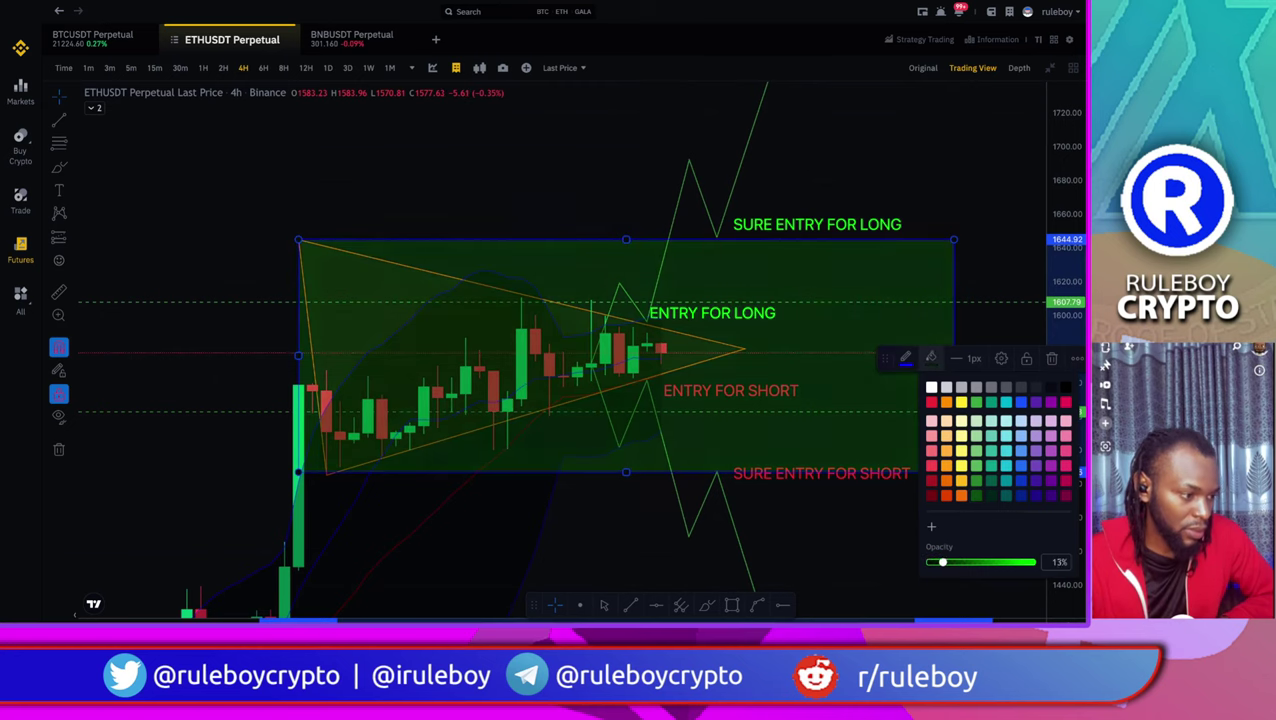
left_click(786, 524)
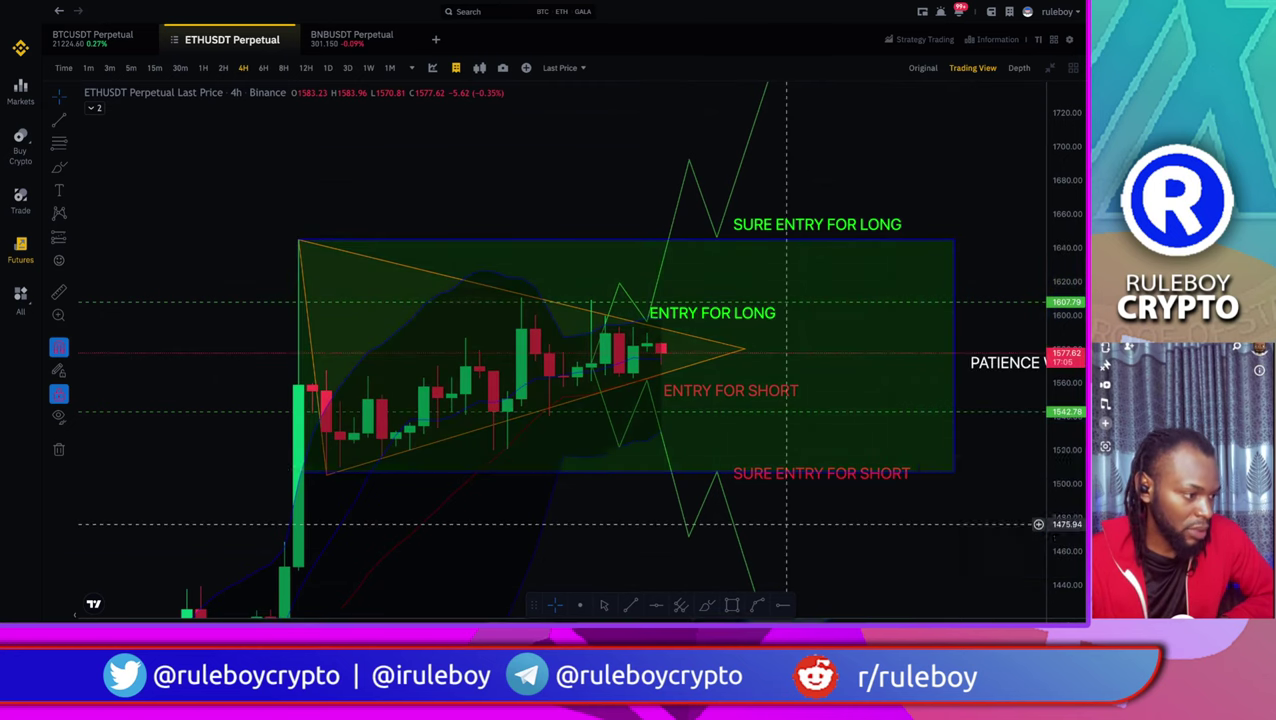
Set the opacity of the triangle's orange background fill to 36%
left_click(675, 367)
left_click(674, 367)
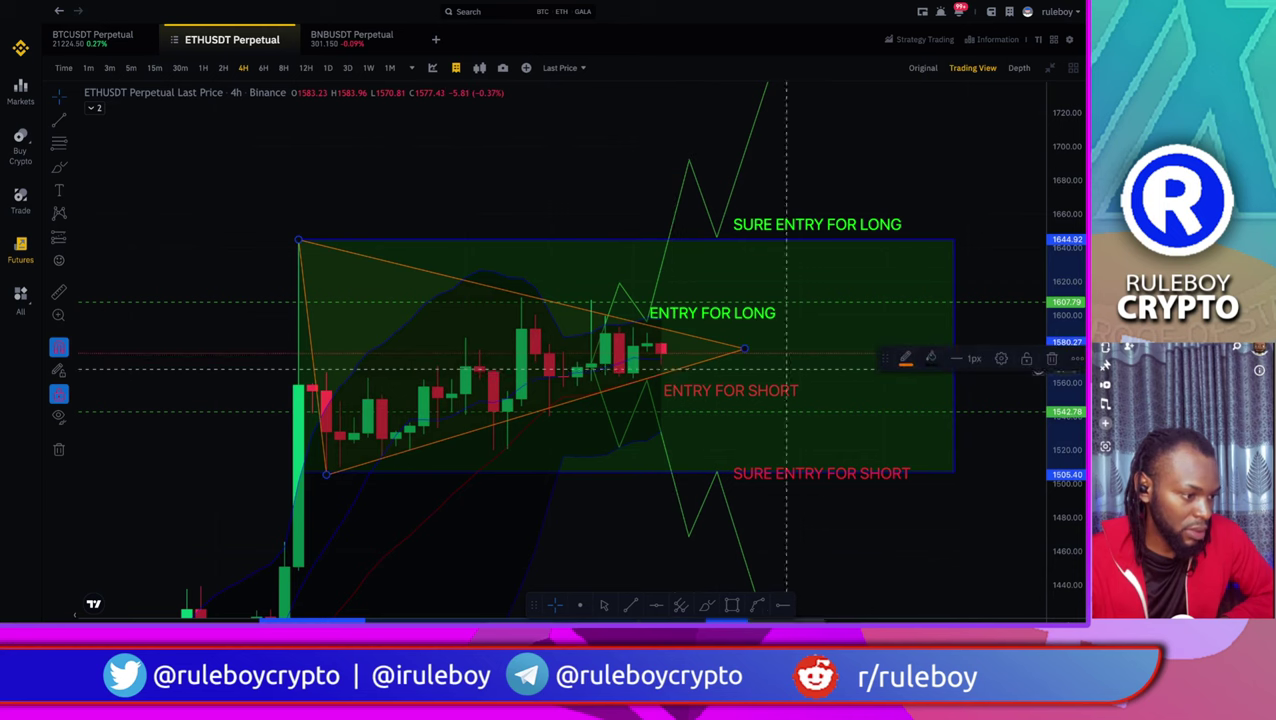
left_click(930, 358)
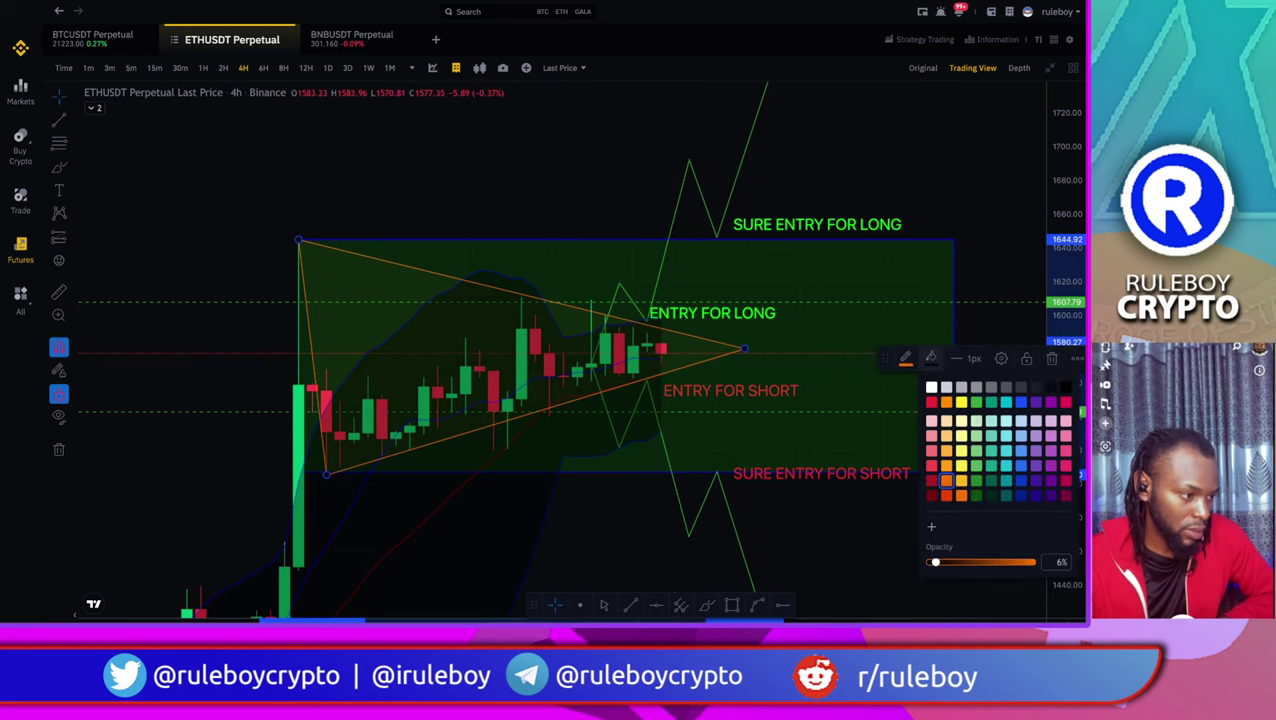
left_click_drag(934, 562, 966, 562)
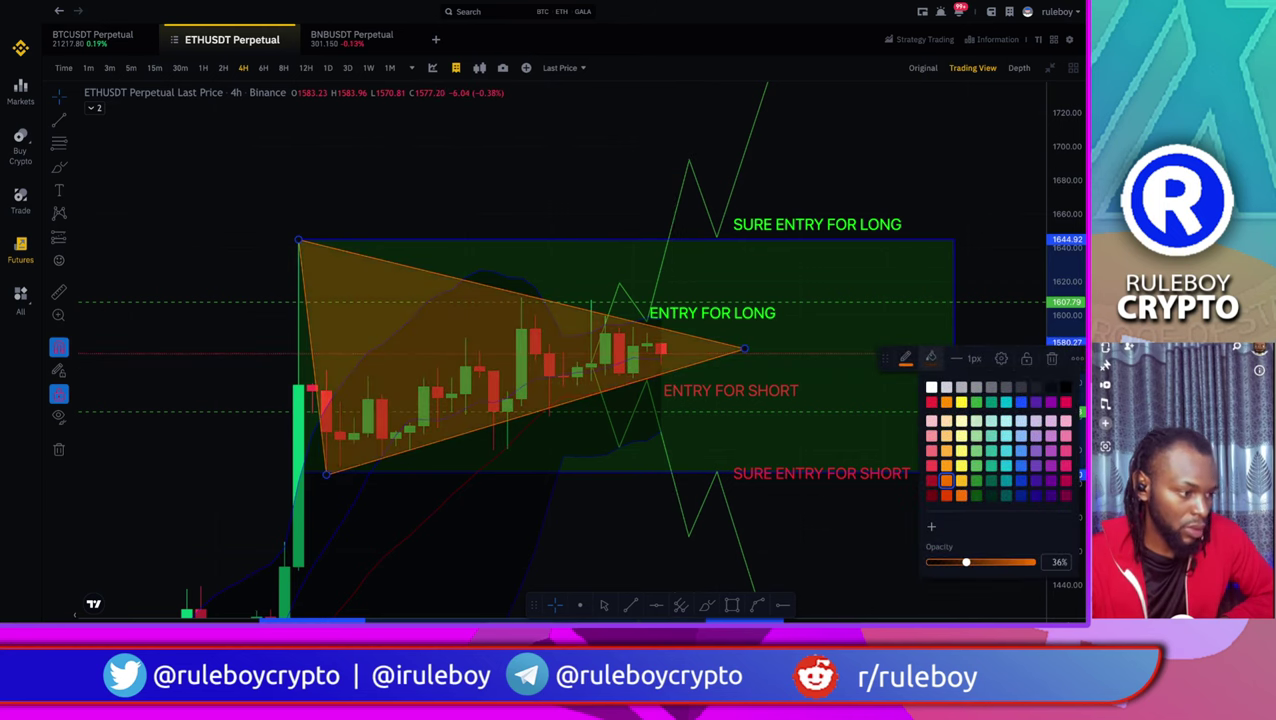
left_click_drag(1038, 486, 955, 427)
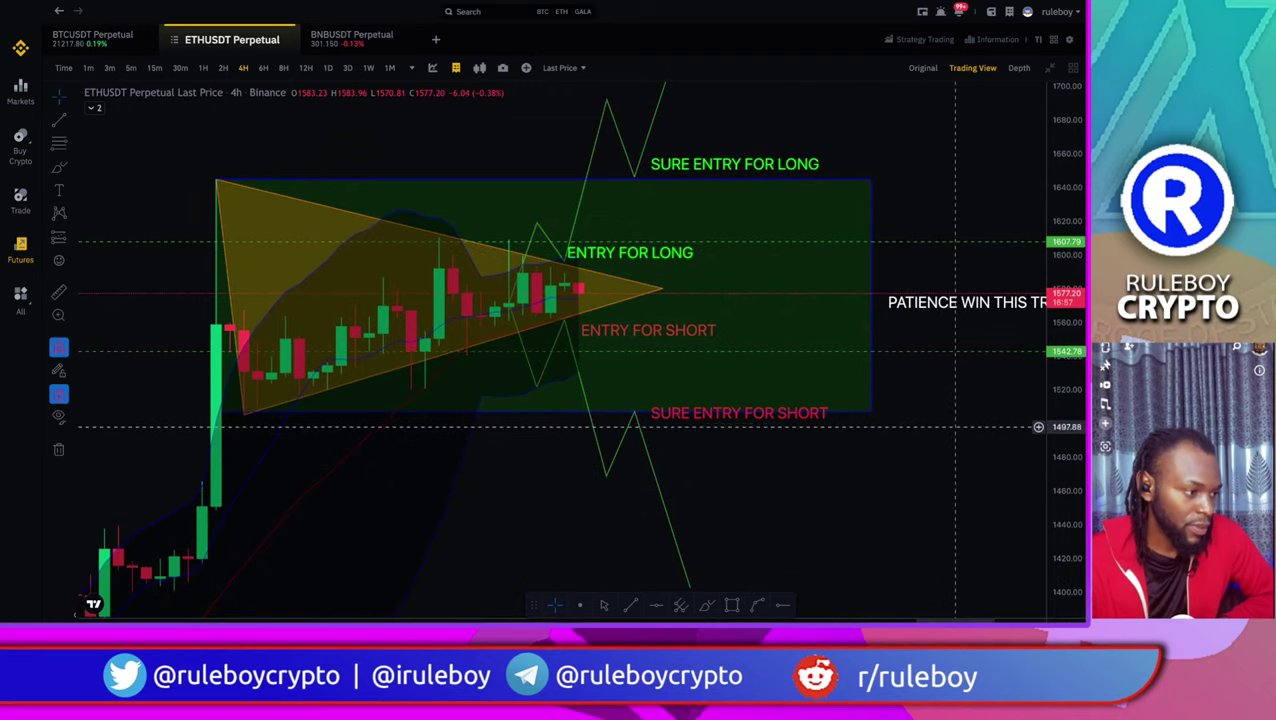
Review the sure entry levels for long and short at the upper and lower edges of the green rectangle
left_click_drag(869, 199, 874, 208)
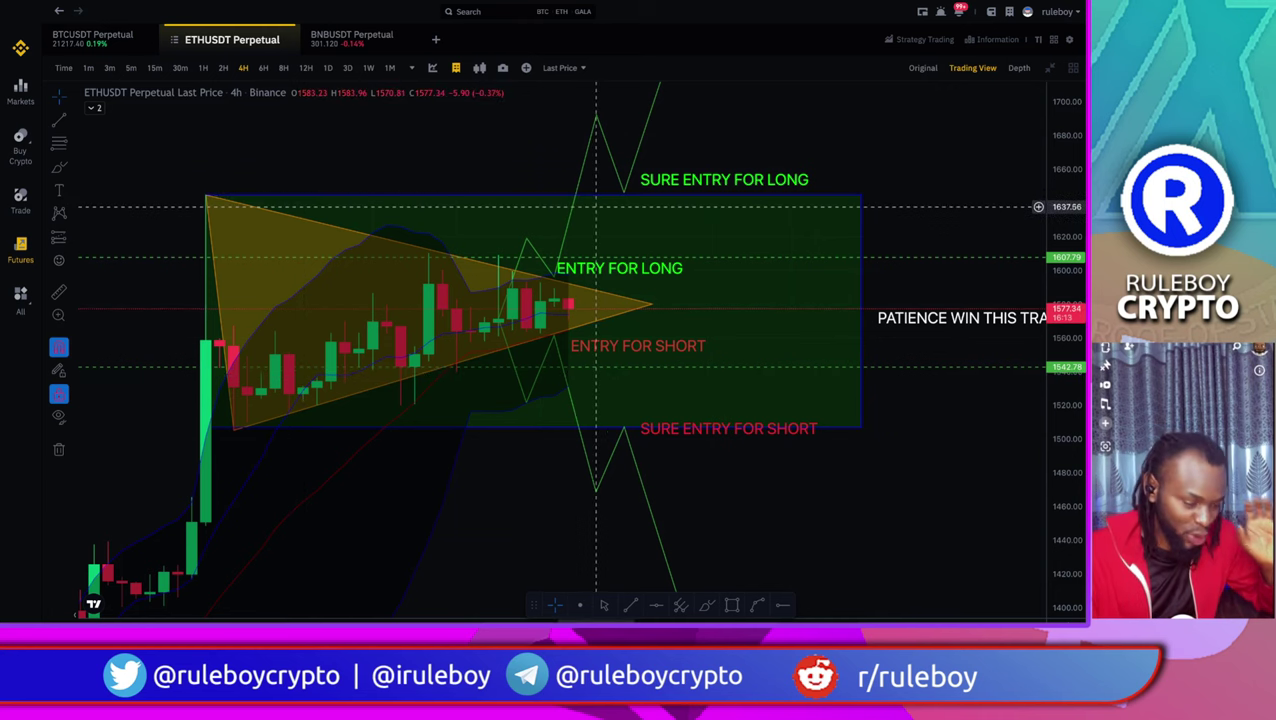
left_click(610, 195)
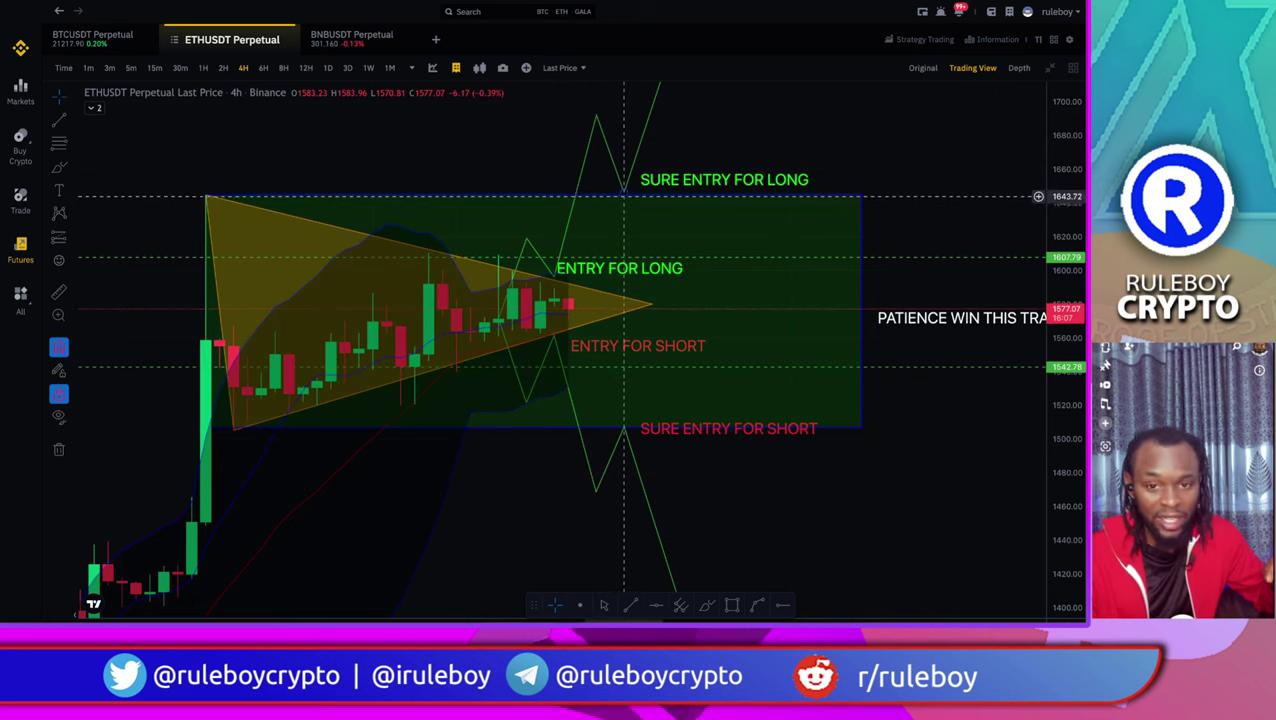
left_click_drag(692, 128, 656, 148)
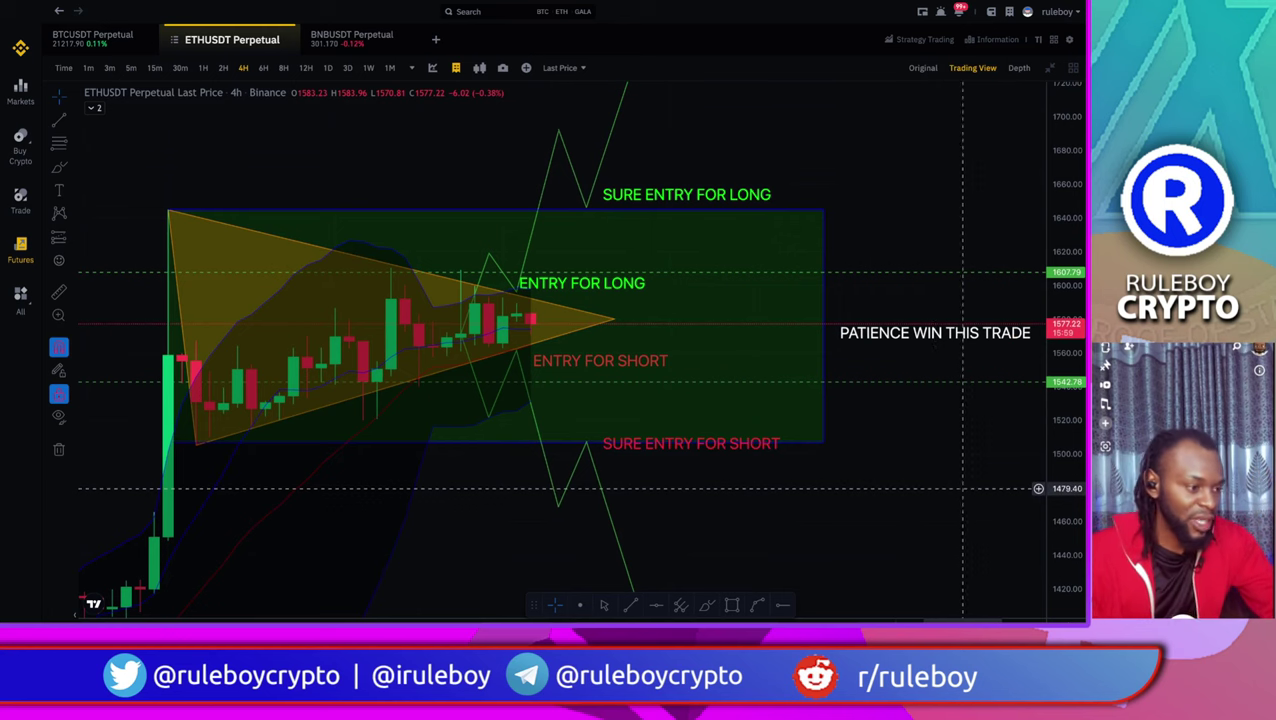
left_click_drag(893, 501, 789, 495)
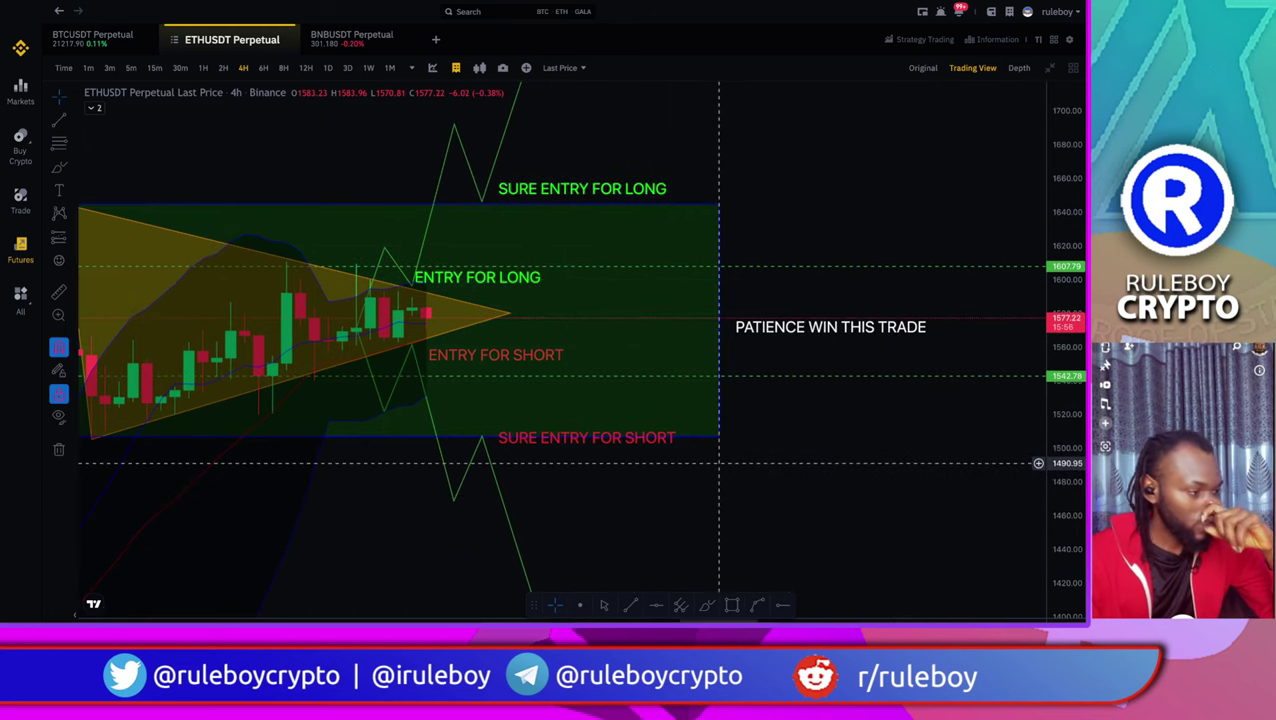
left_click_drag(720, 464, 877, 460)
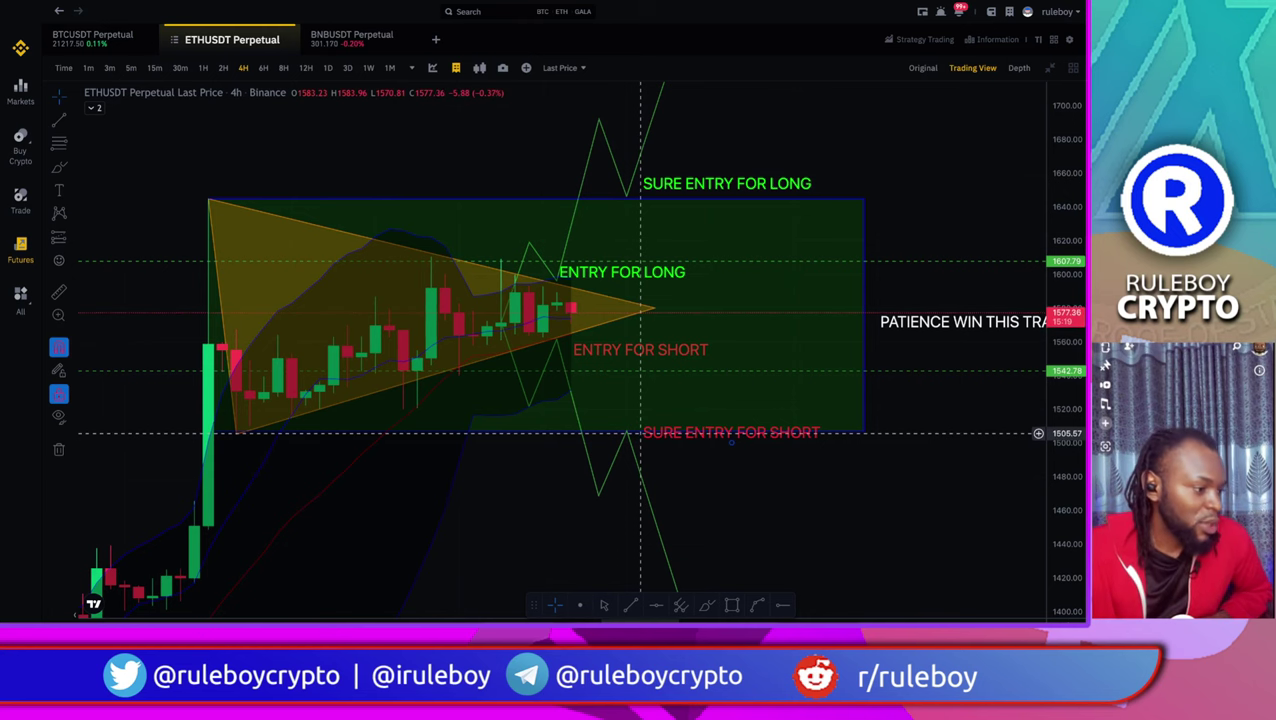
left_click_drag(724, 480, 738, 479)
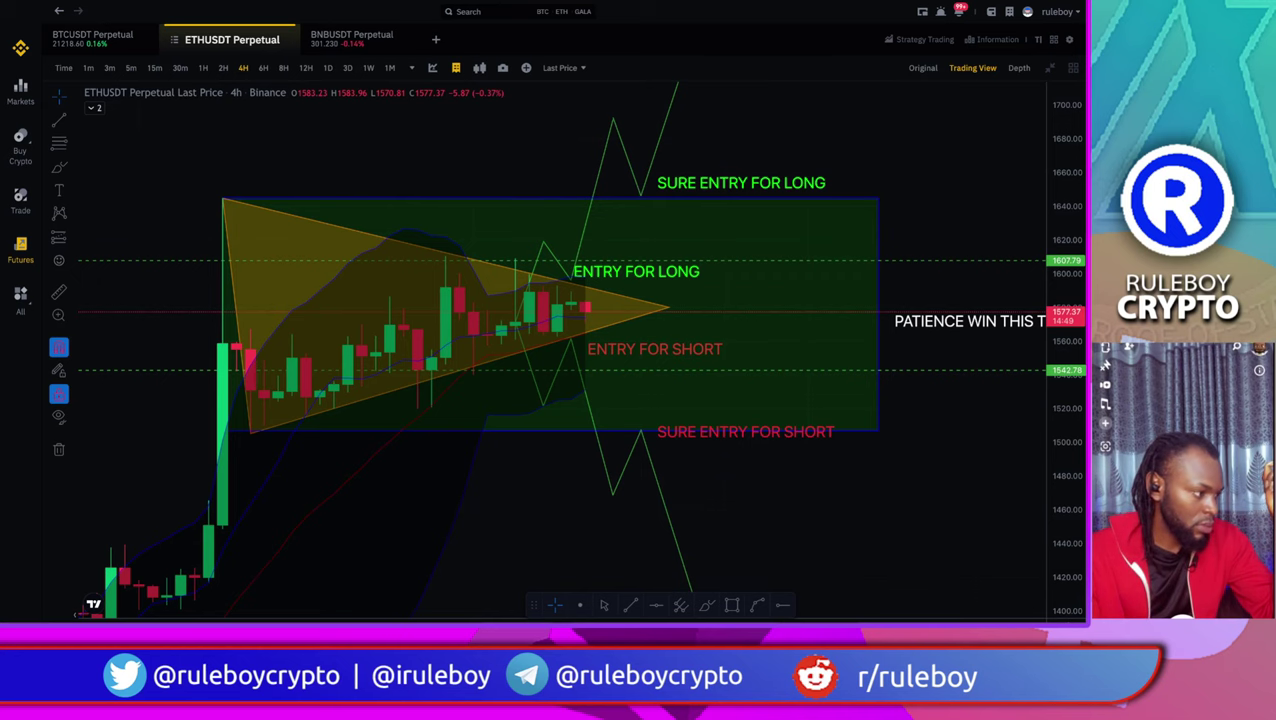
Switch to TradingView, glance at the ETHUSDT chart and return to the BTCUSDT perpetual chart
key("super+Tab")
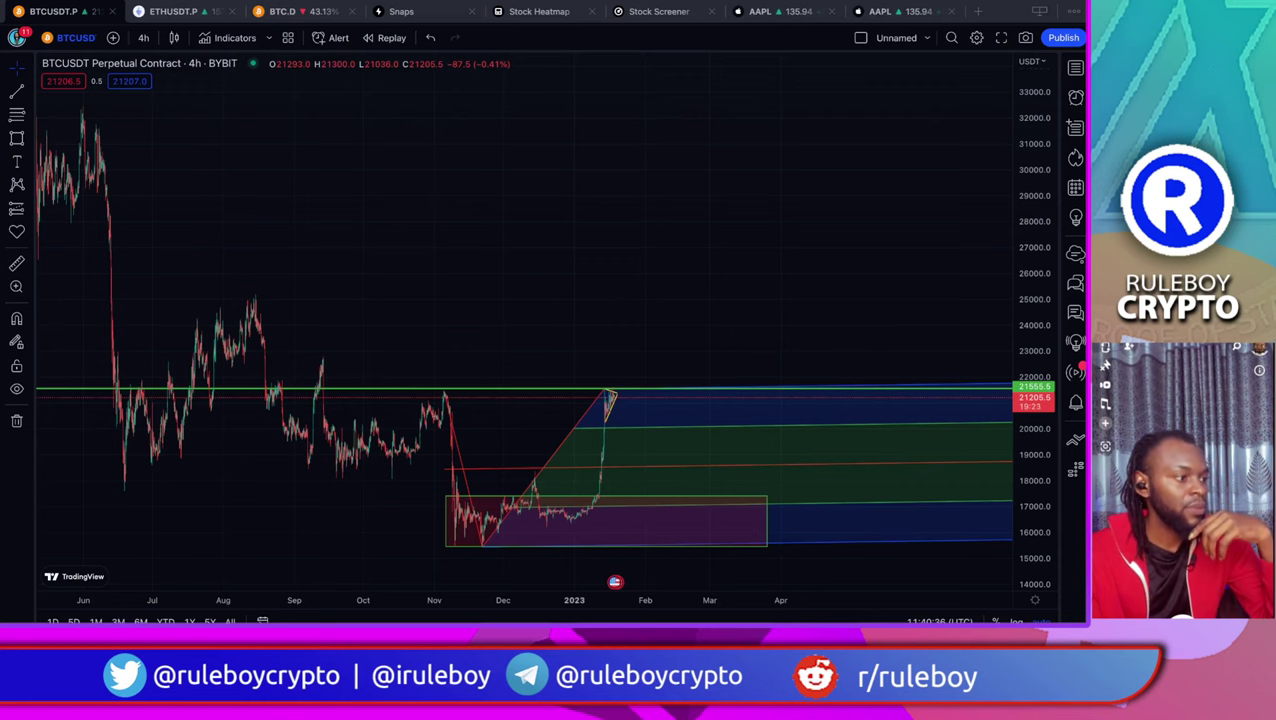
key("ctrl+Left")
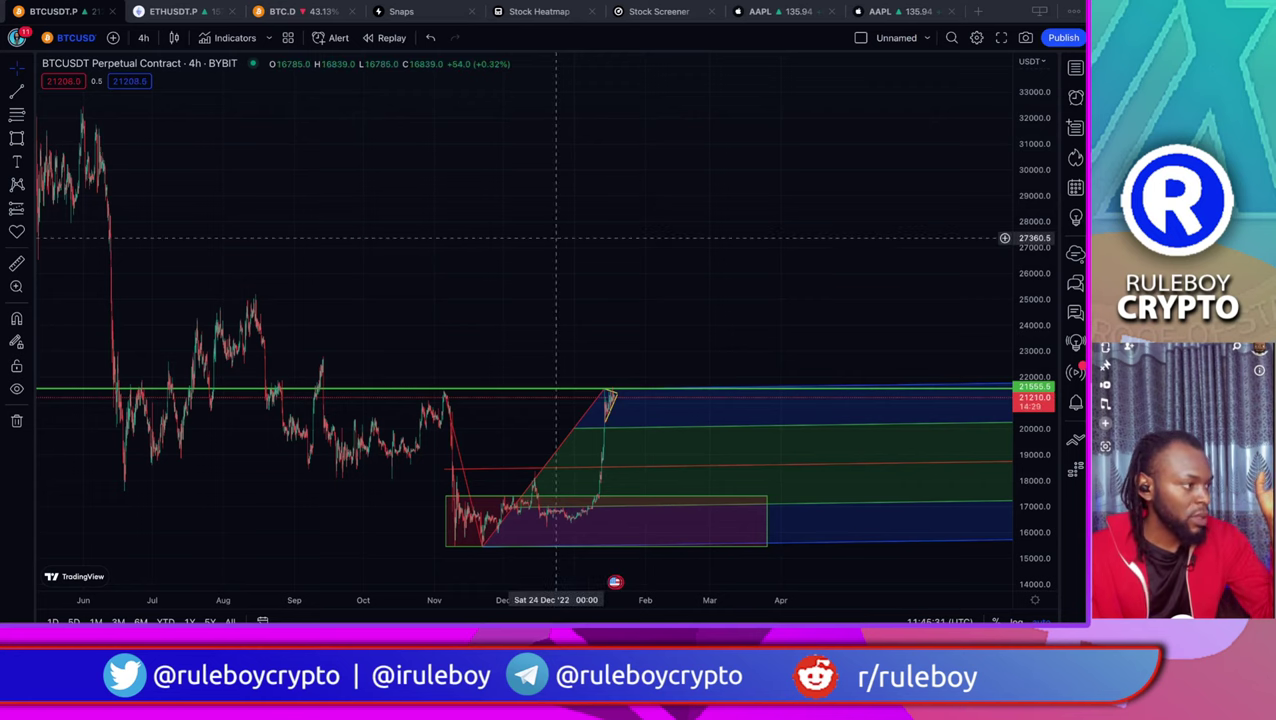
right_click(547, 245)
left_click(436, 162)
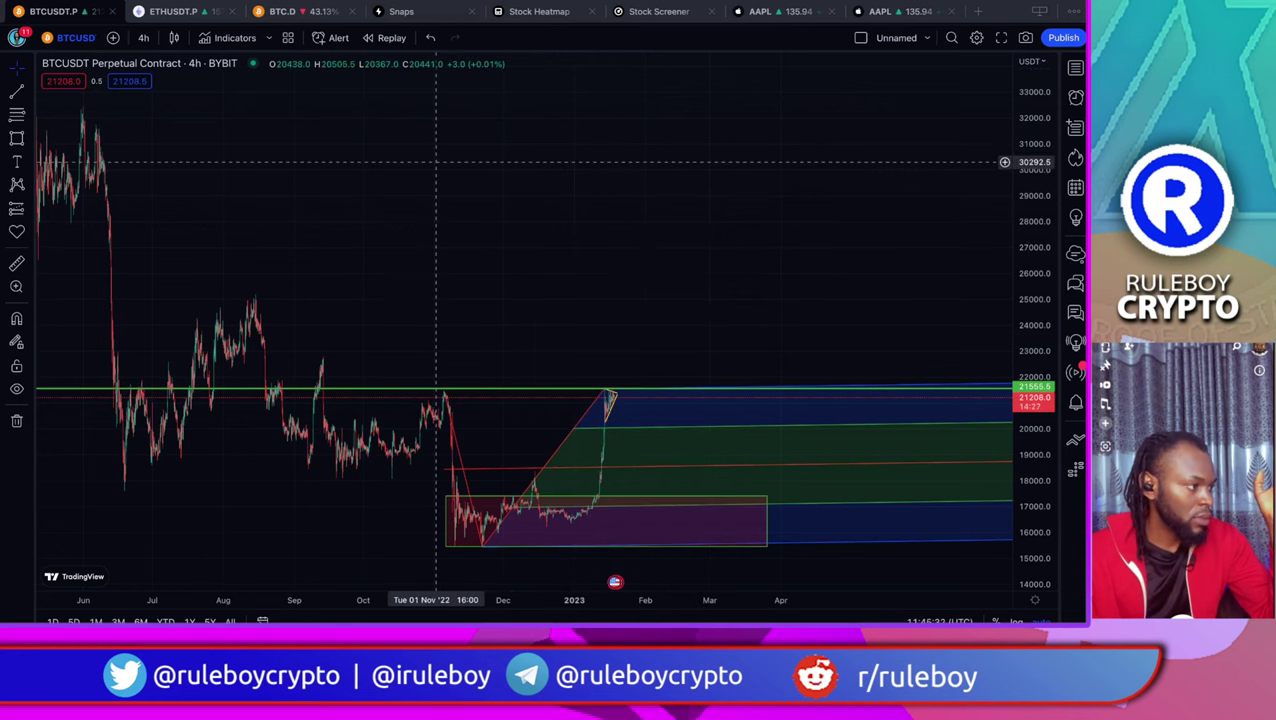
left_click(175, 11)
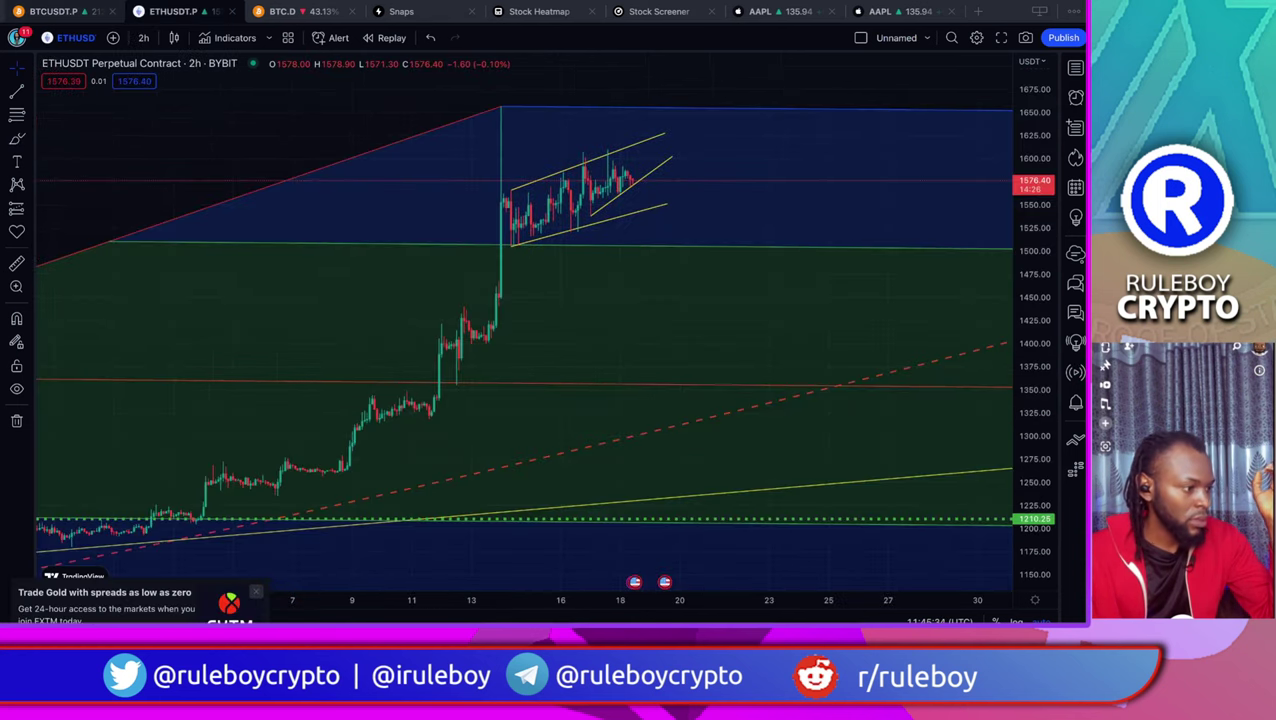
left_click(65, 11)
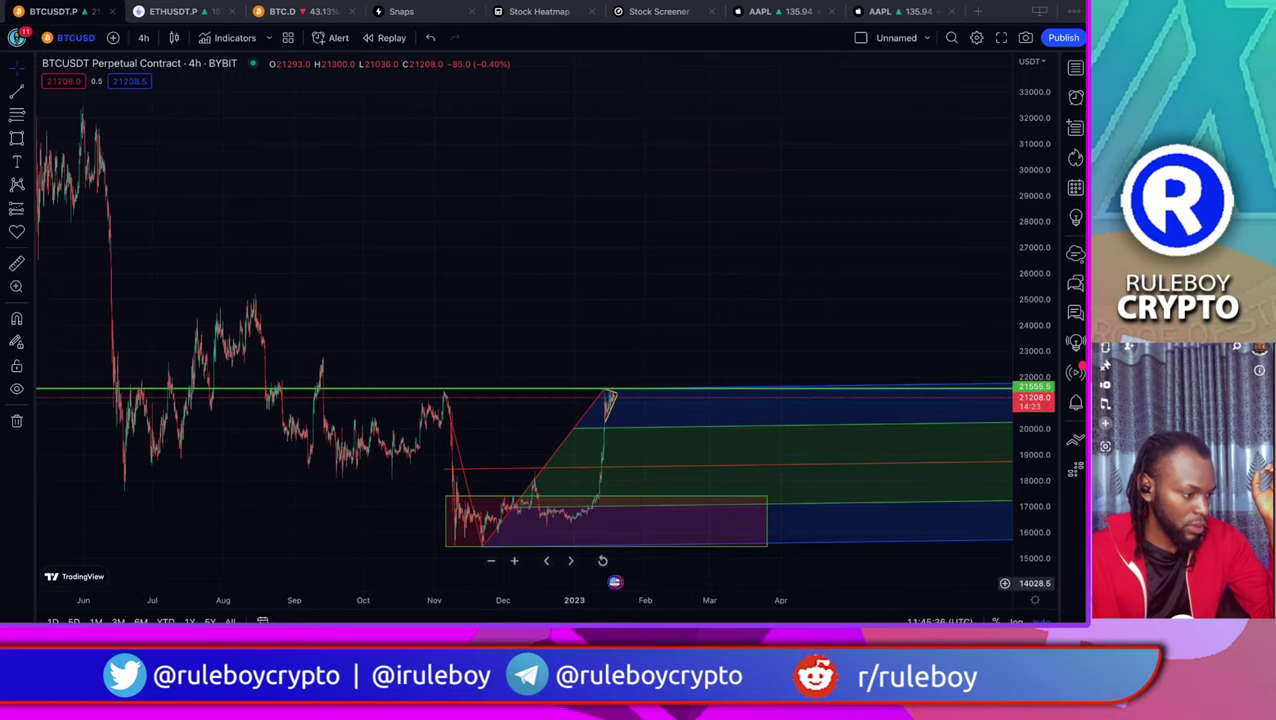
Set the BTCUSDT chart's interval to 1 hour and bring the yellow triangle near the price peak into view
scroll(630, 581, "up", 3)
scroll(485, 573, "up", 1)
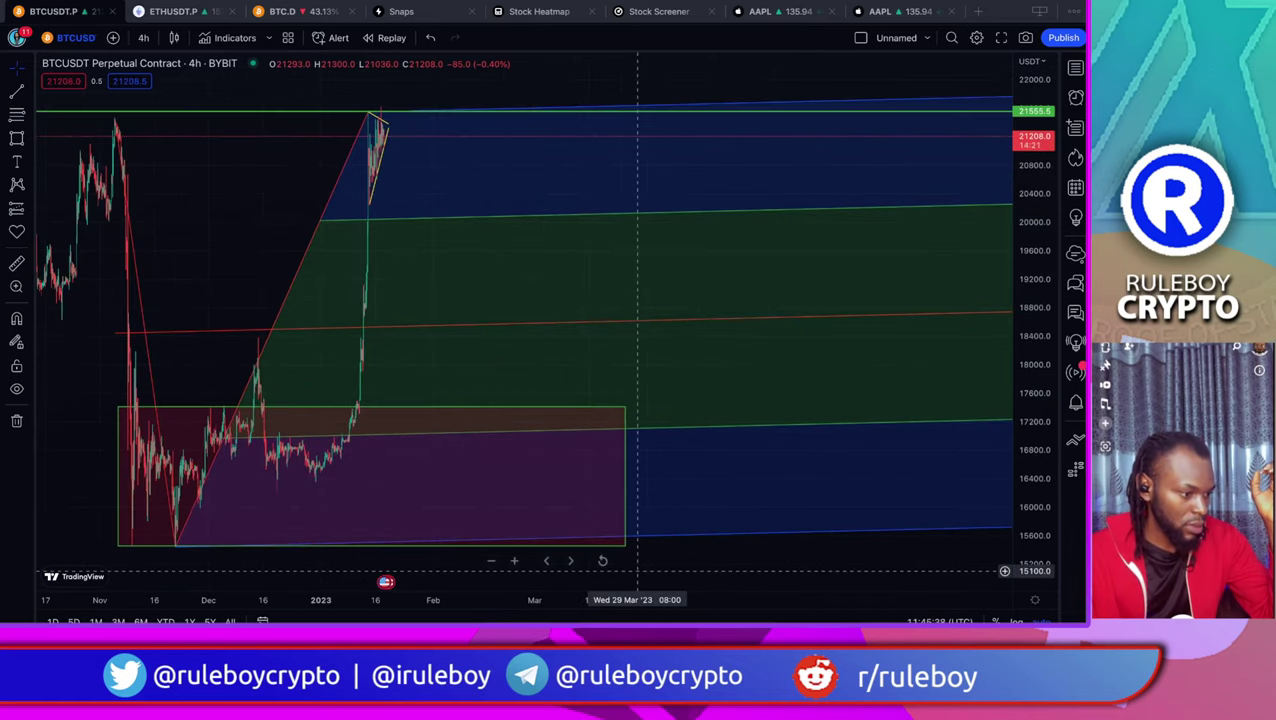
scroll(699, 573, "left", 2)
left_click(457, 582)
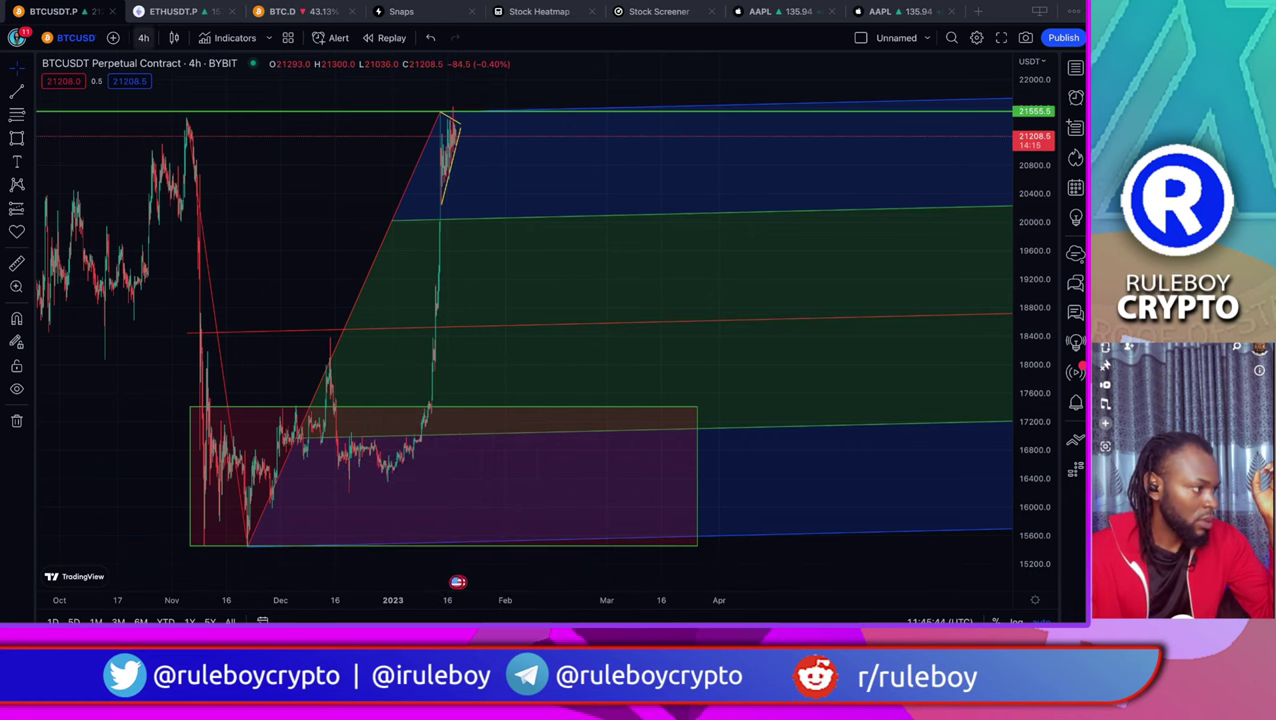
left_click(143, 37)
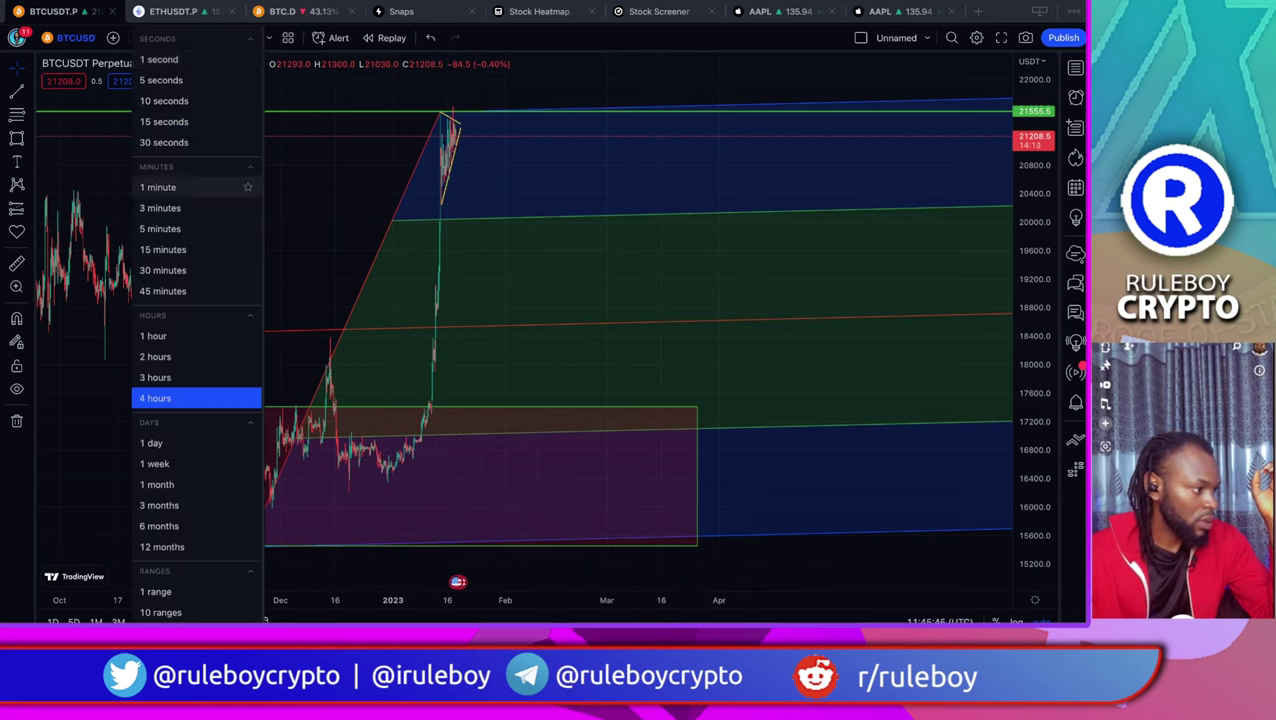
left_click(155, 336)
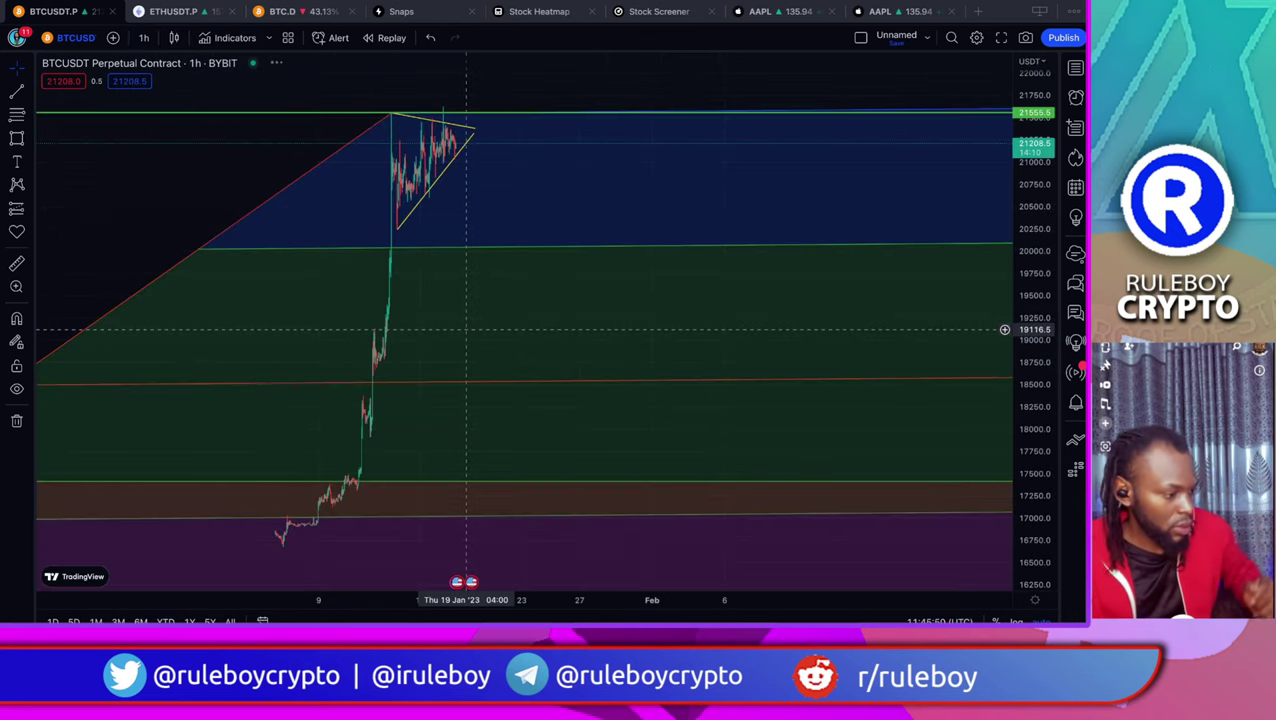
left_click_drag(506, 505, 746, 580)
scroll(686, 578, "up", 3)
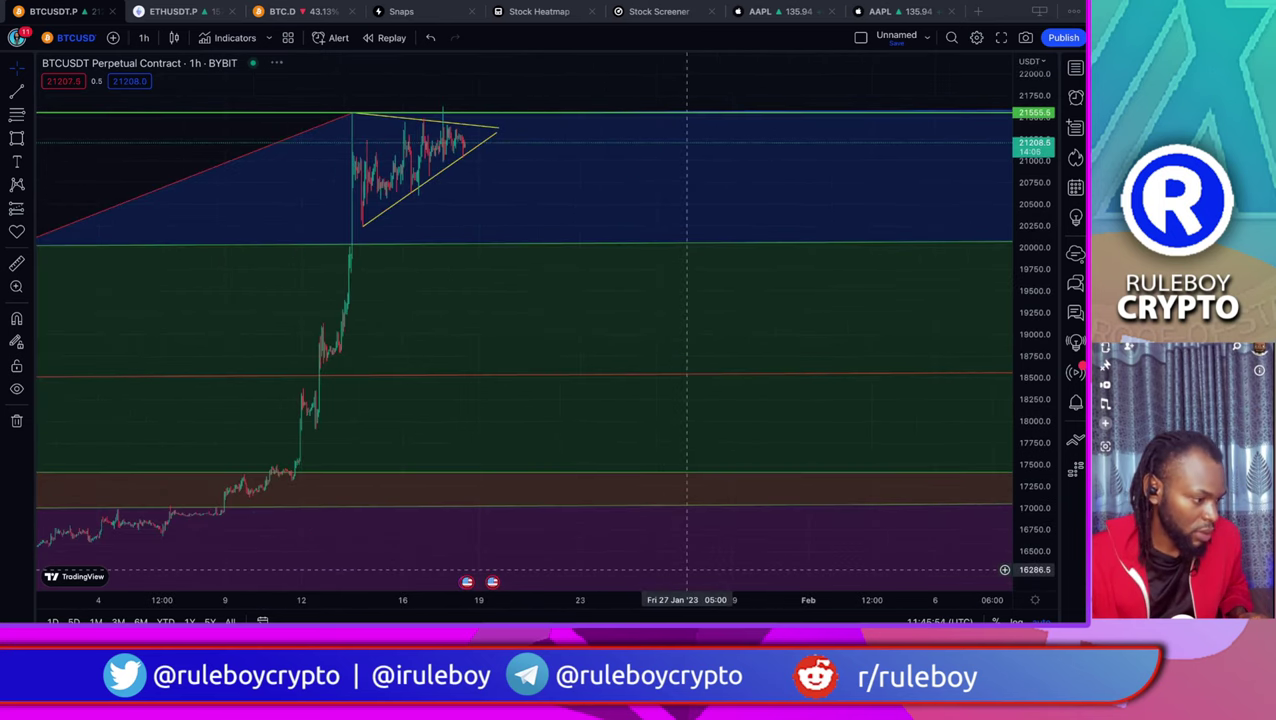
Read the latest BTCUSDT.P news headlines from the chart's news marker, expand to more news, and close the news list
mouse_move(466, 581)
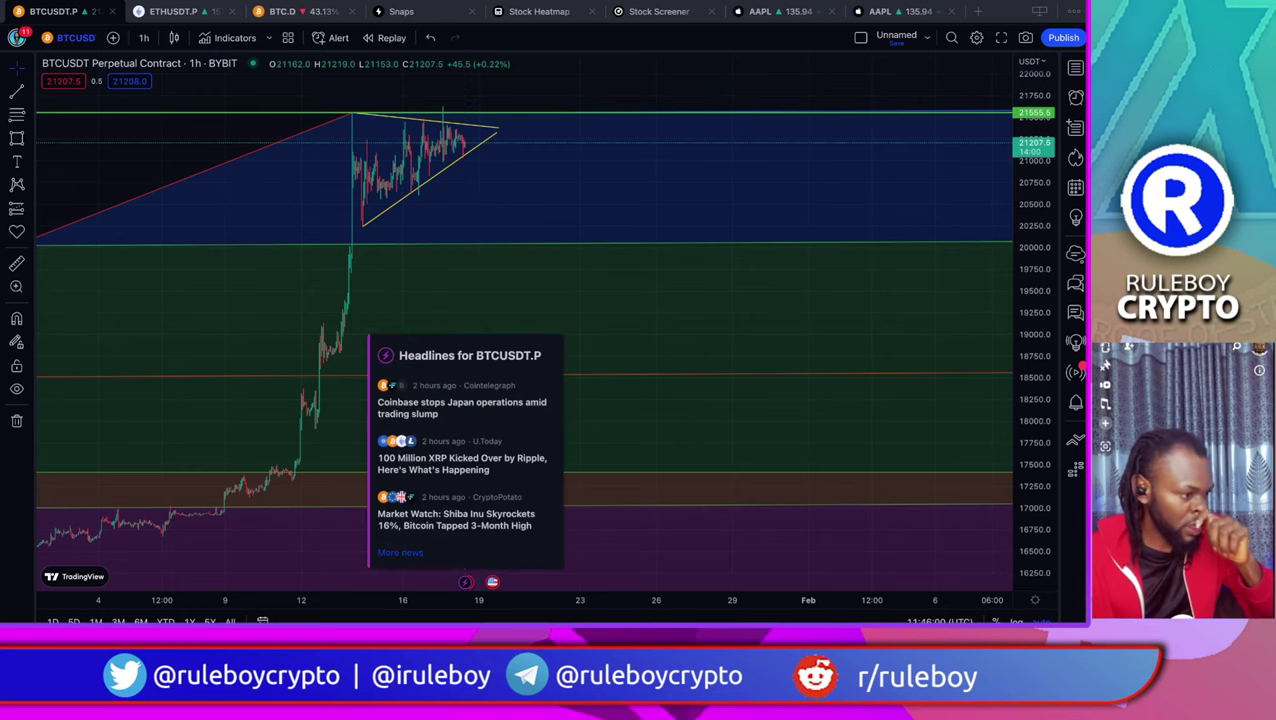
left_click(401, 552)
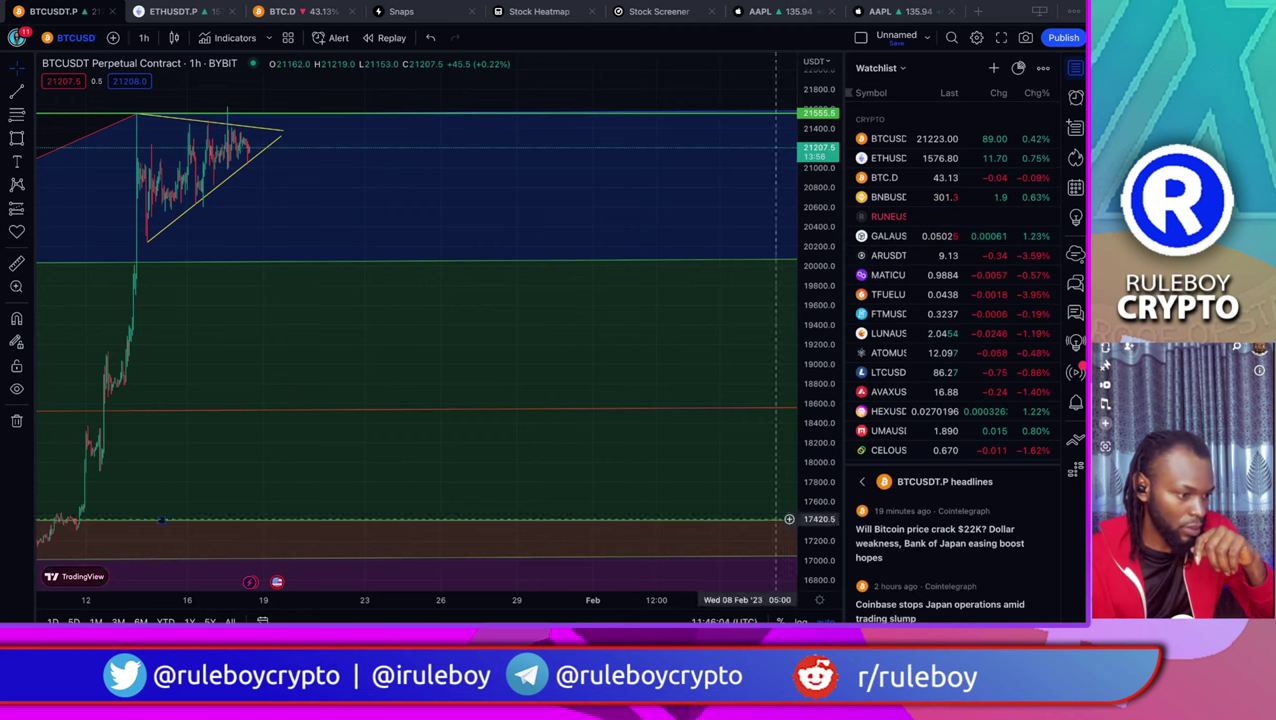
scroll(950, 550, "down", 2)
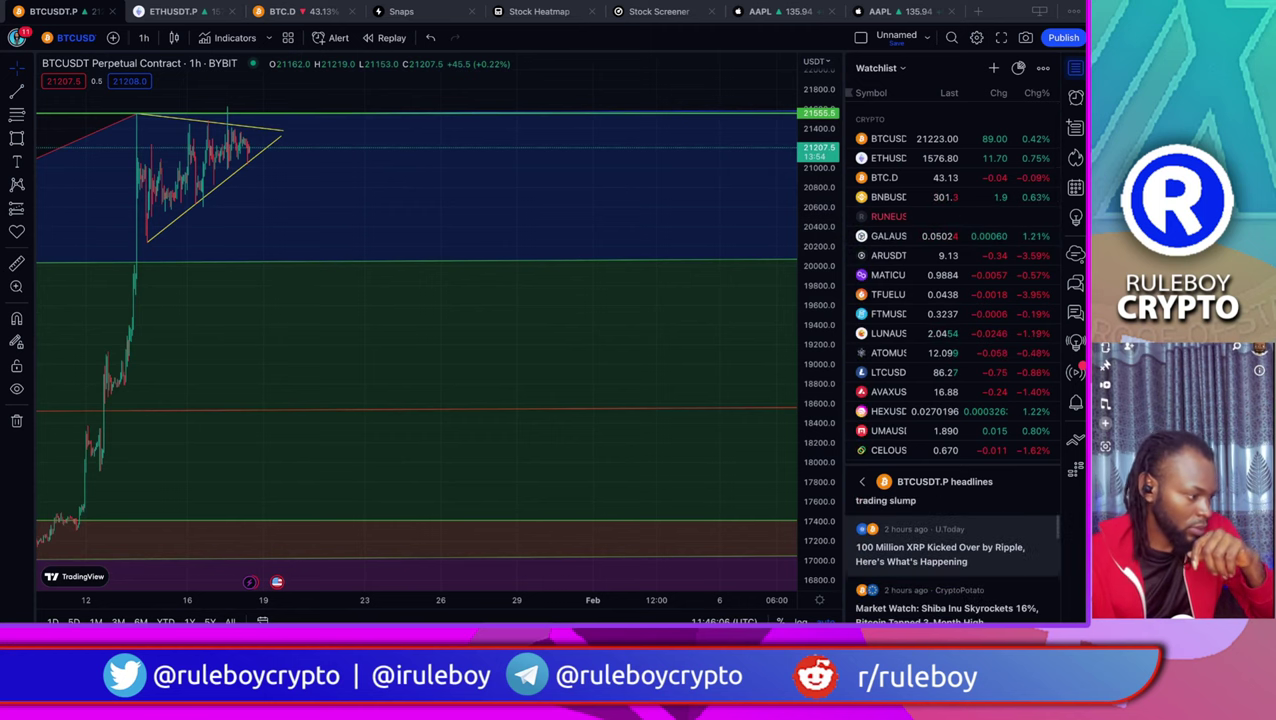
scroll(950, 550, "up", 3)
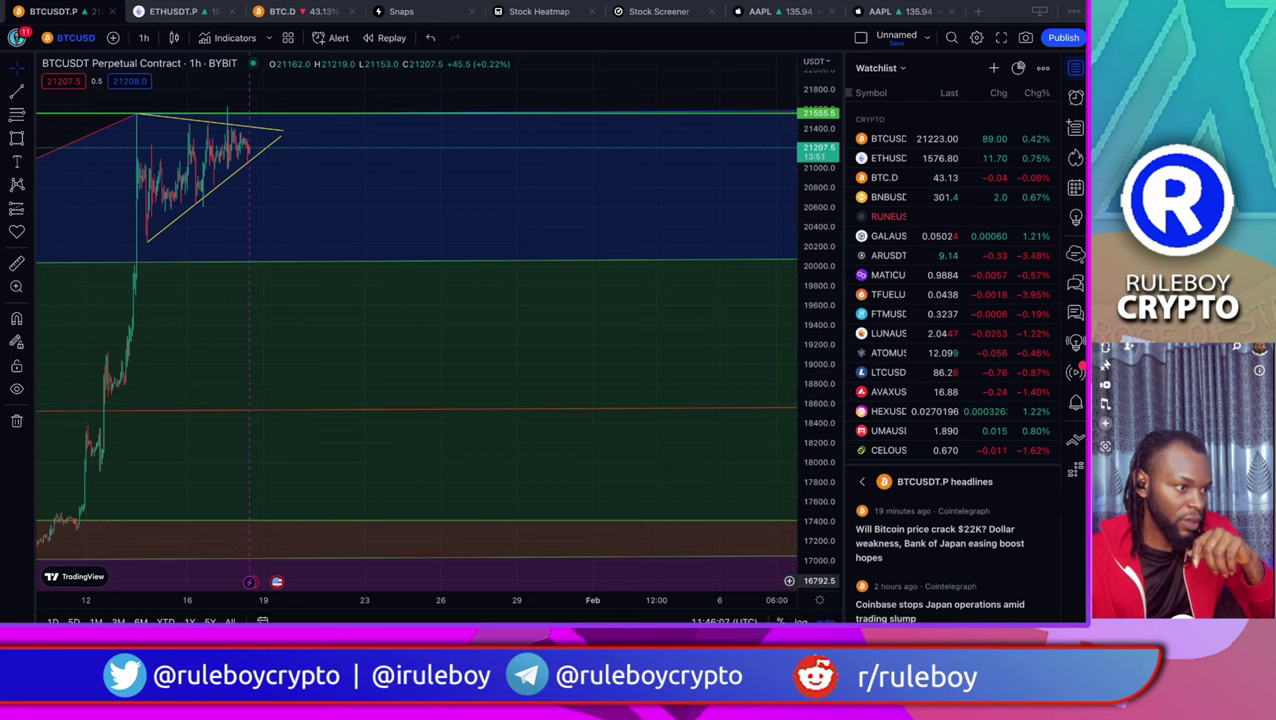
mouse_move(249, 582)
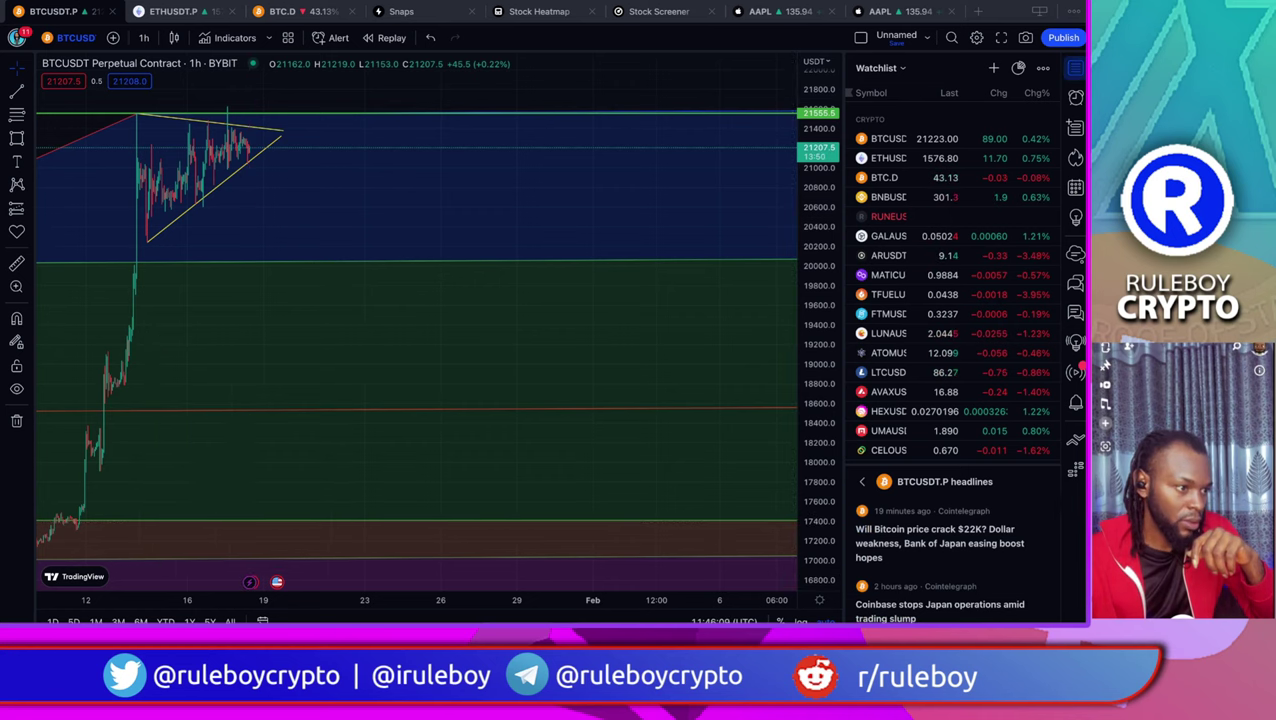
left_click(1075, 68)
left_click(1075, 68)
left_click(1075, 68)
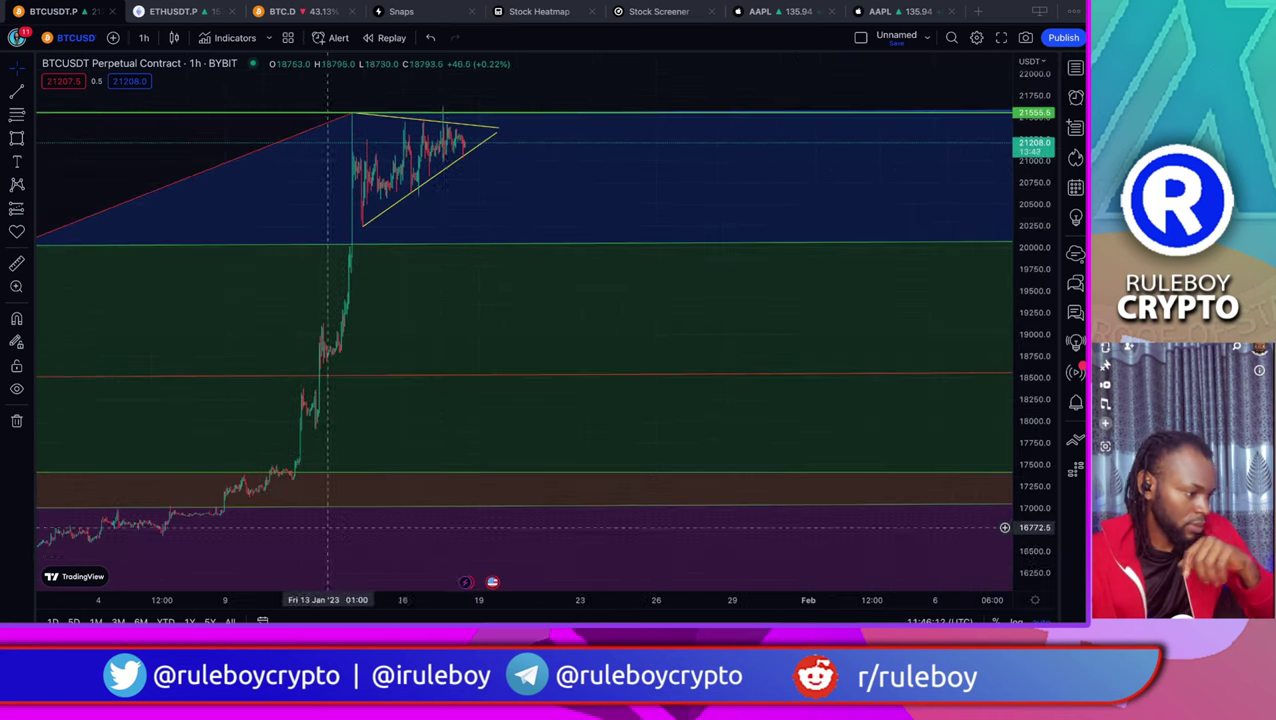
mouse_move(465, 581)
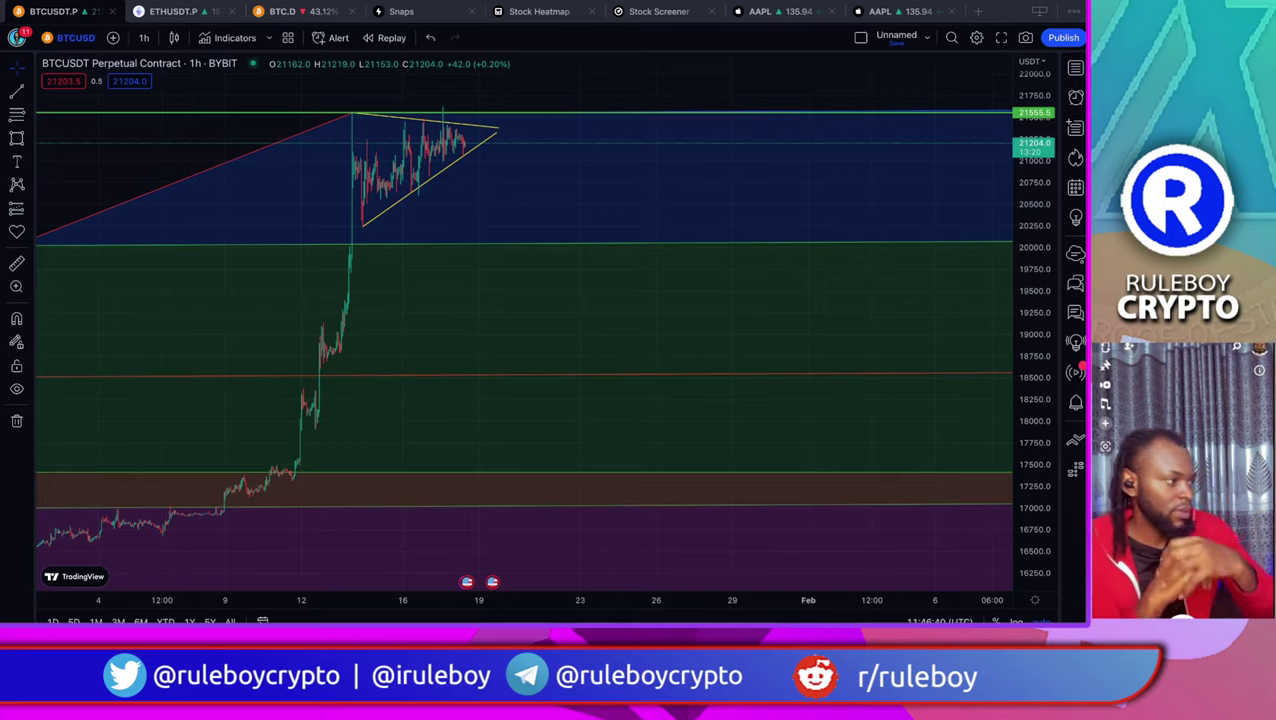
Open a new chart tab, search the symbols for SHIBUSDT and load the SHIB / TetherUS pair from Binance
key("ctrl+t")
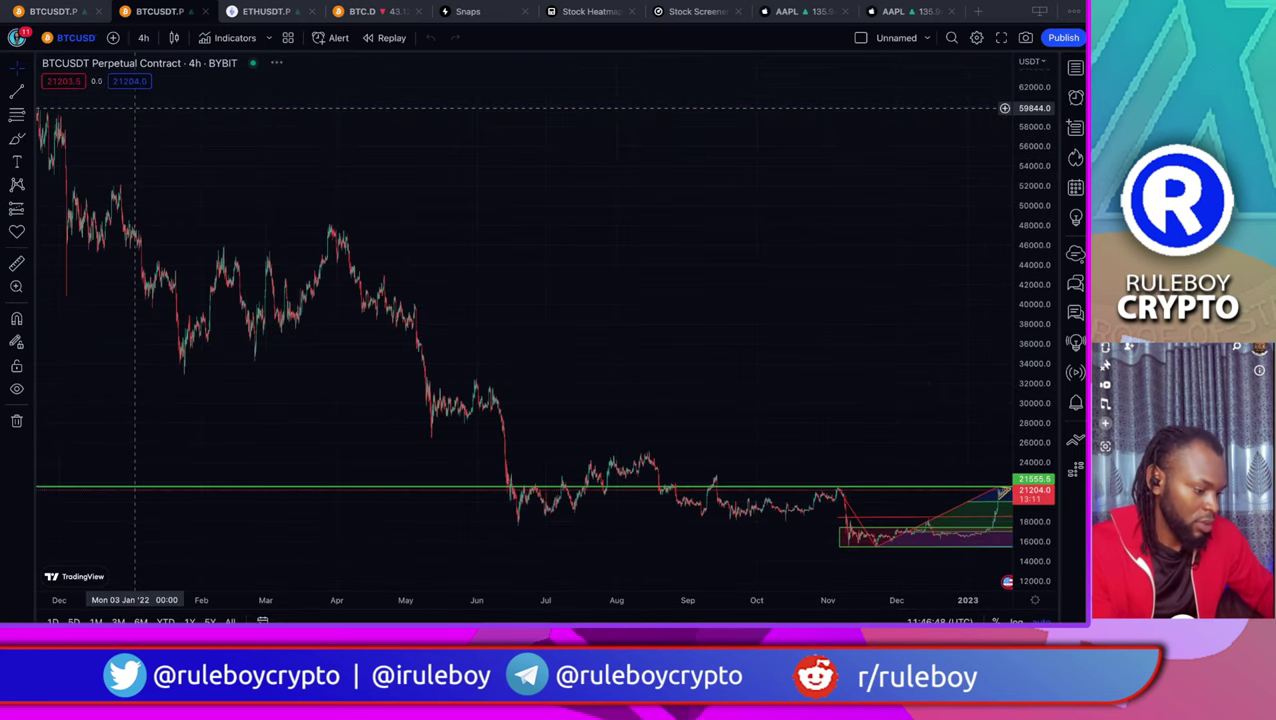
type("SHIB")
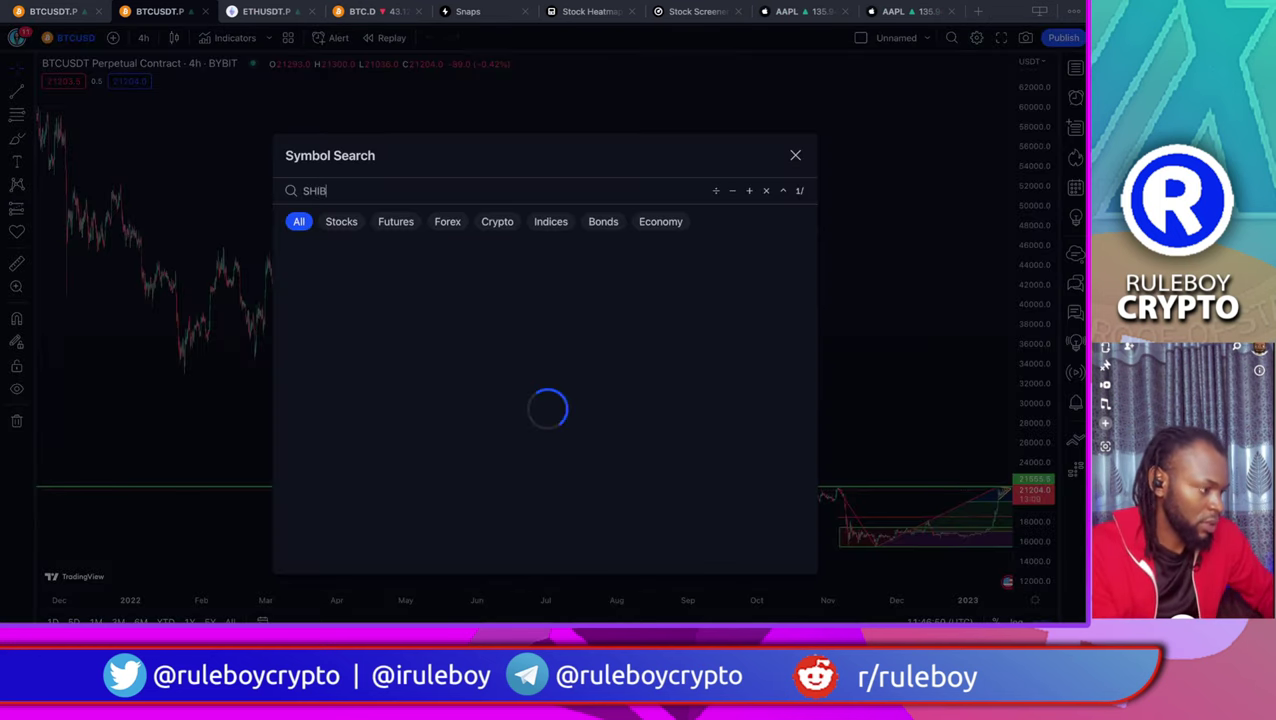
type("USDT")
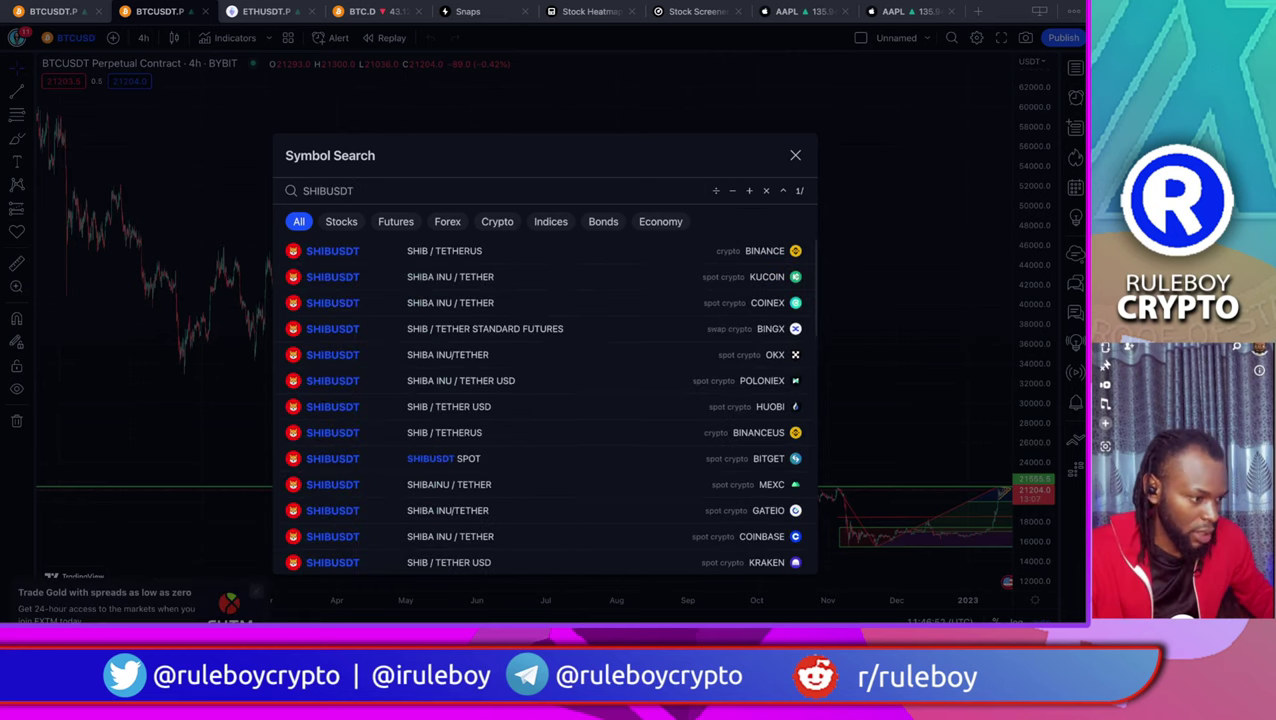
scroll(540, 406, "down", 1)
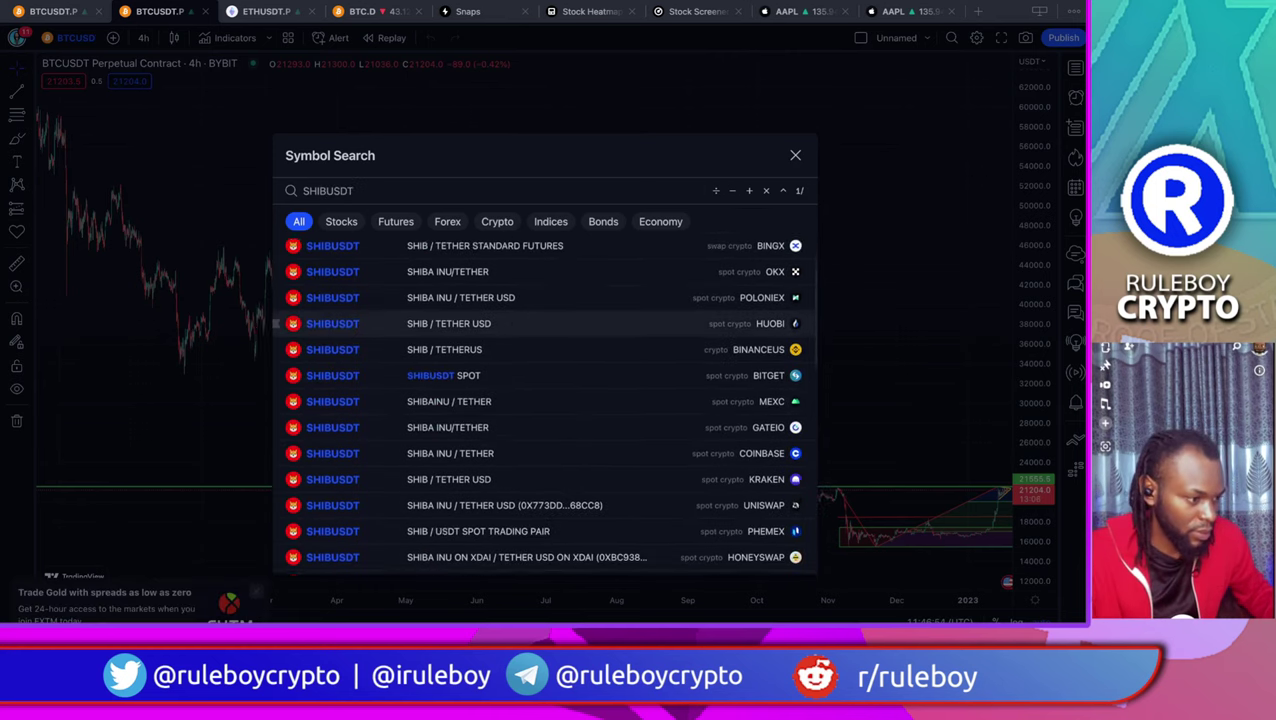
scroll(545, 400, "down", 4)
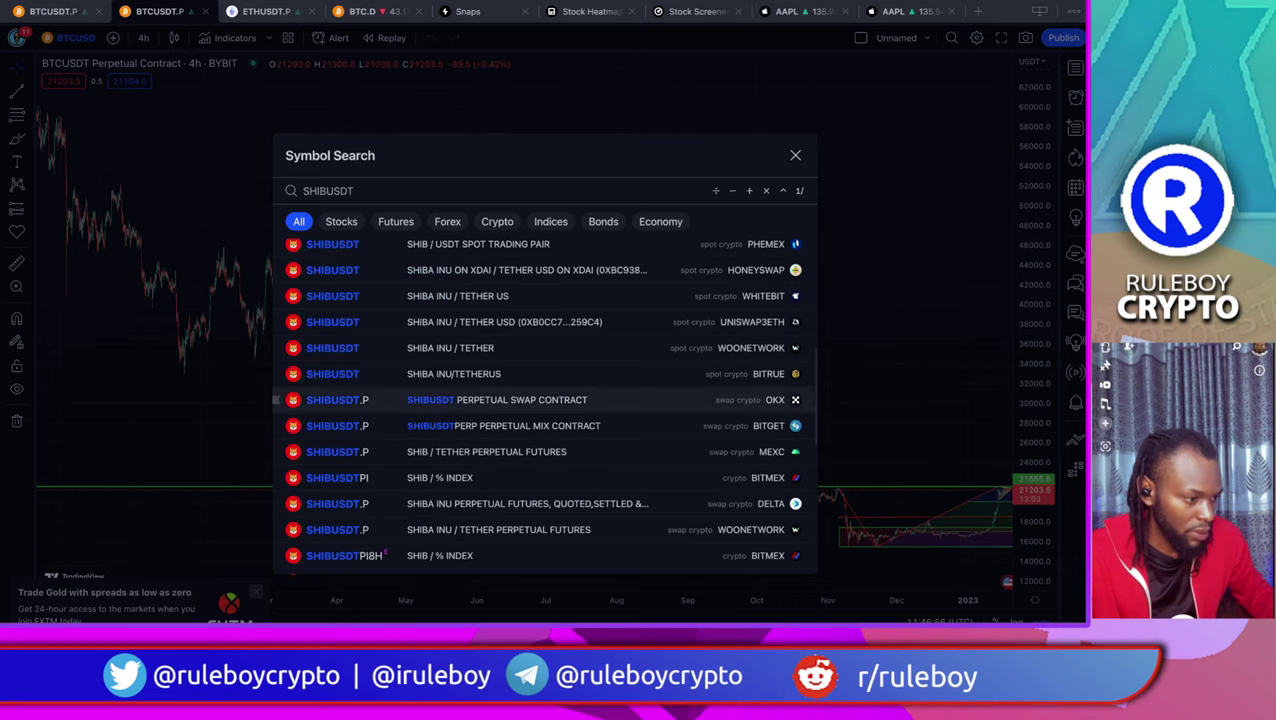
scroll(545, 400, "down", 5)
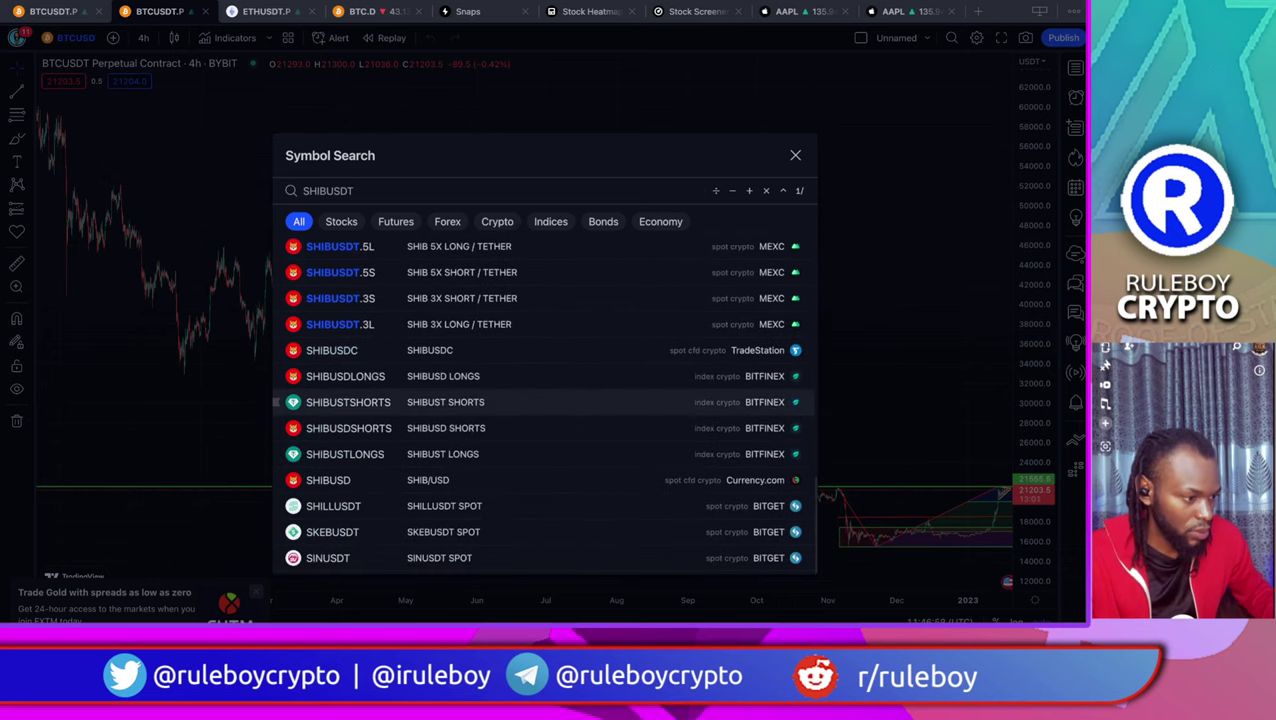
scroll(545, 404, "up", 10)
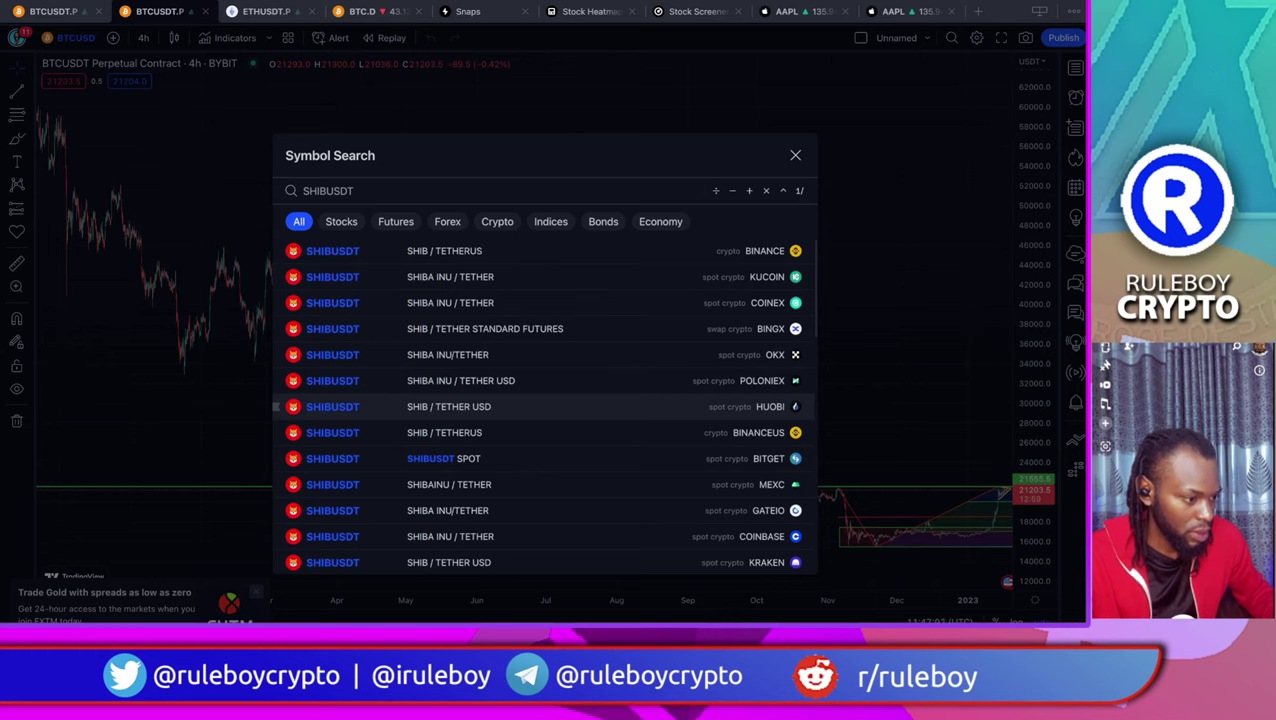
scroll(545, 406, "down", 4)
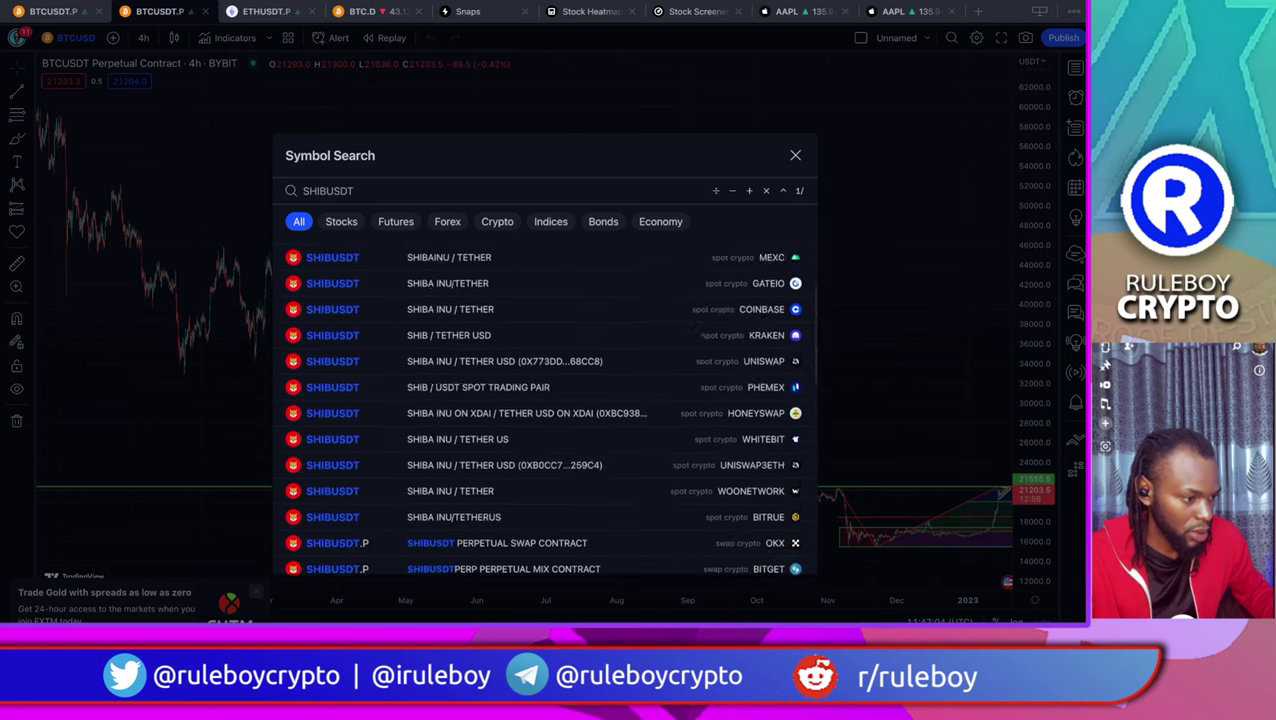
scroll(545, 405, "down", 6)
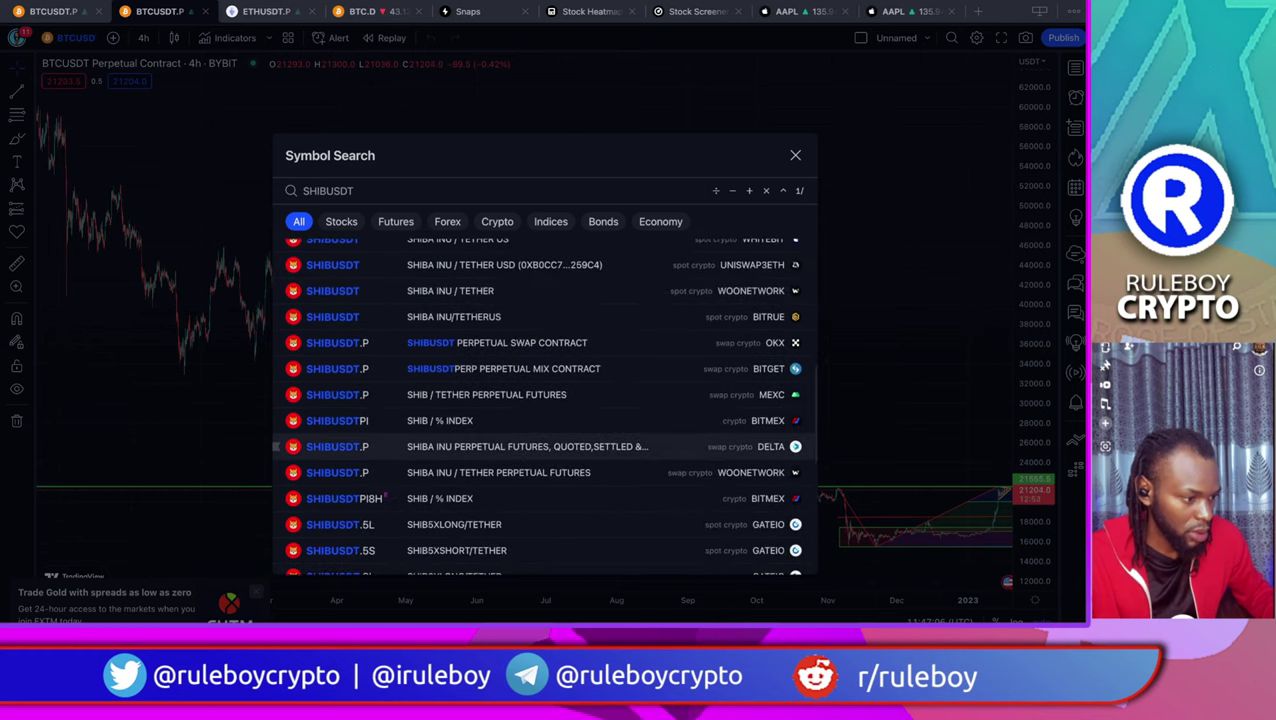
scroll(545, 405, "down", 2)
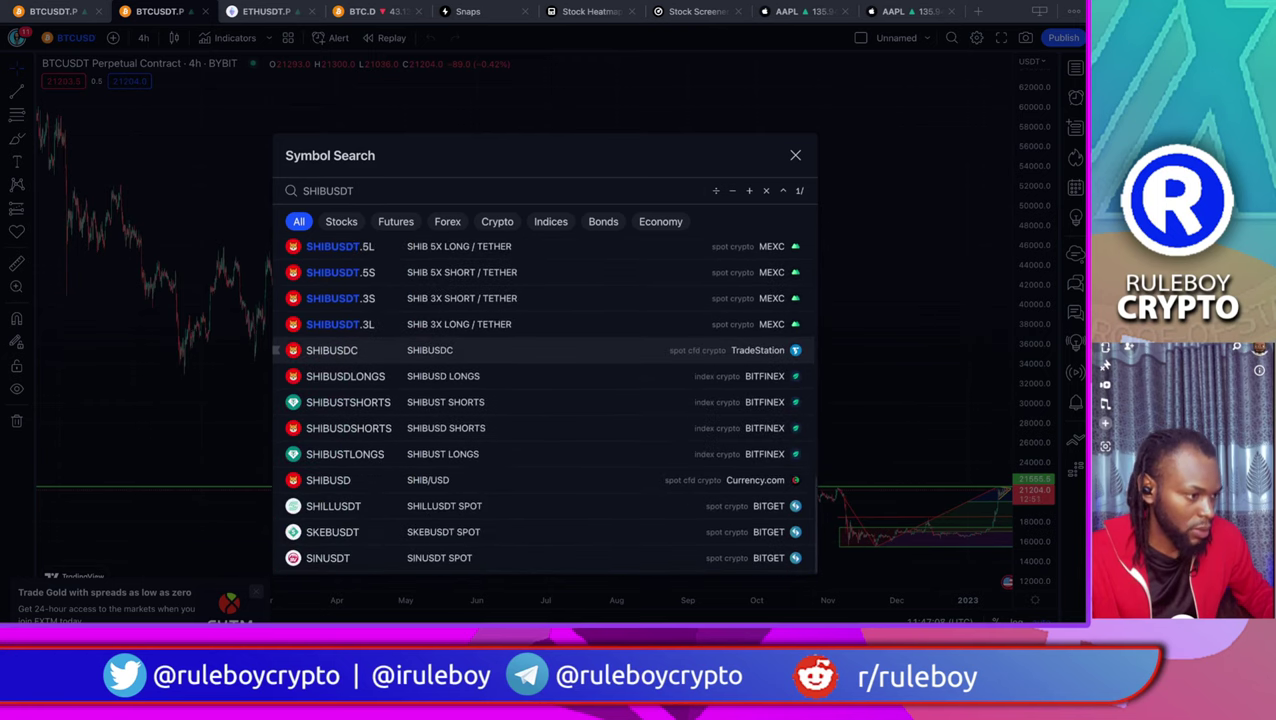
scroll(545, 350, "up", 12)
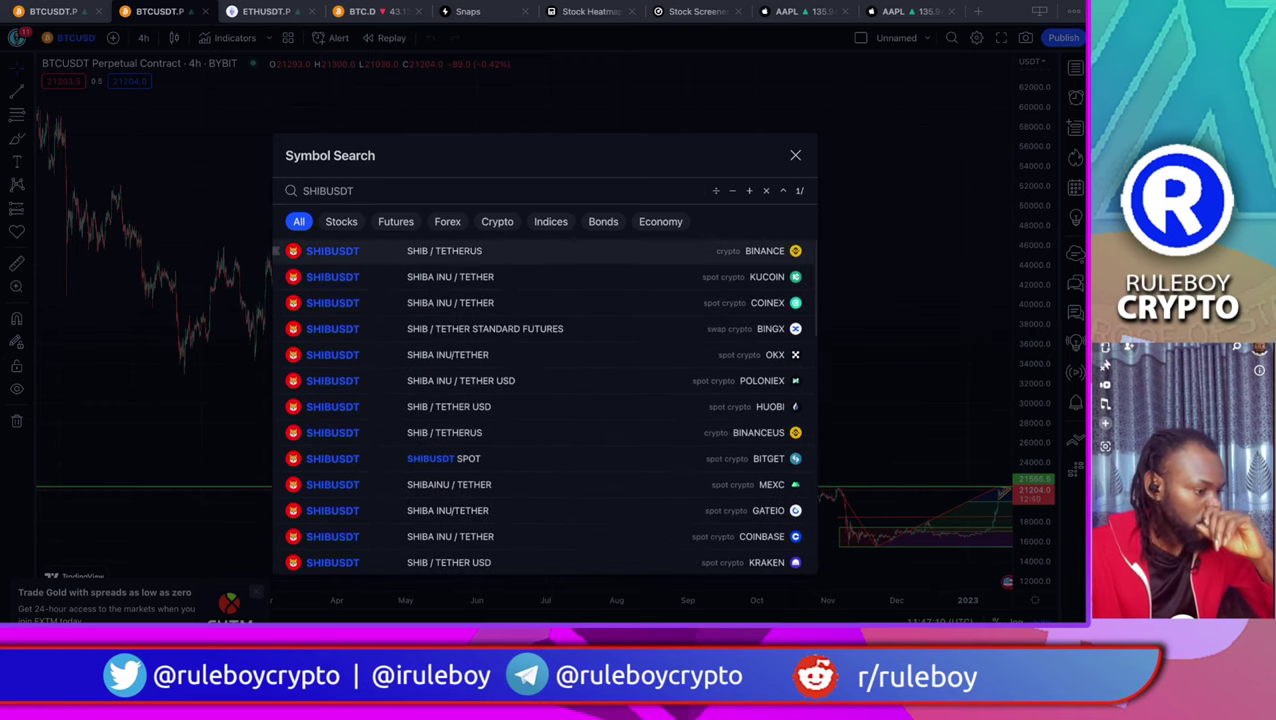
left_click(567, 251)
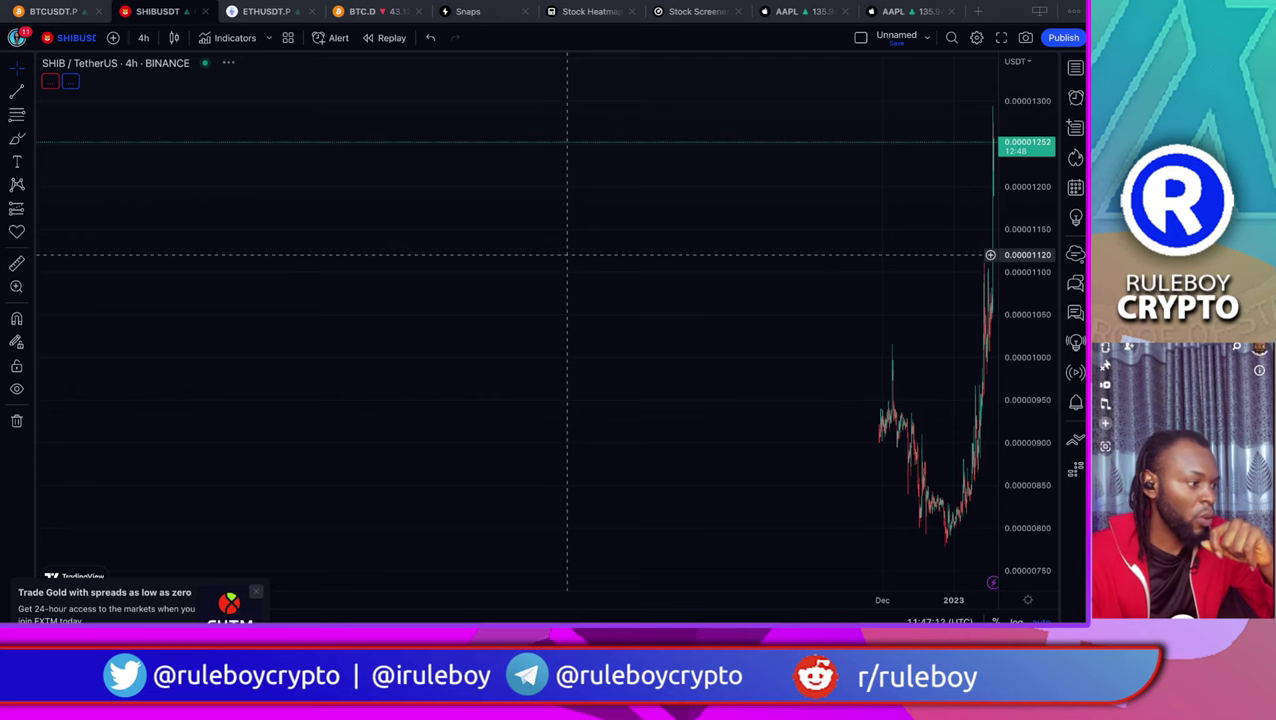
Set the SHIBUSDT chart's interval to 1 day and bring the recent price rally into view
left_click_drag(600, 340, 772, 346)
scroll(560, 342, "up", 5)
scroll(712, 345, "up", 3)
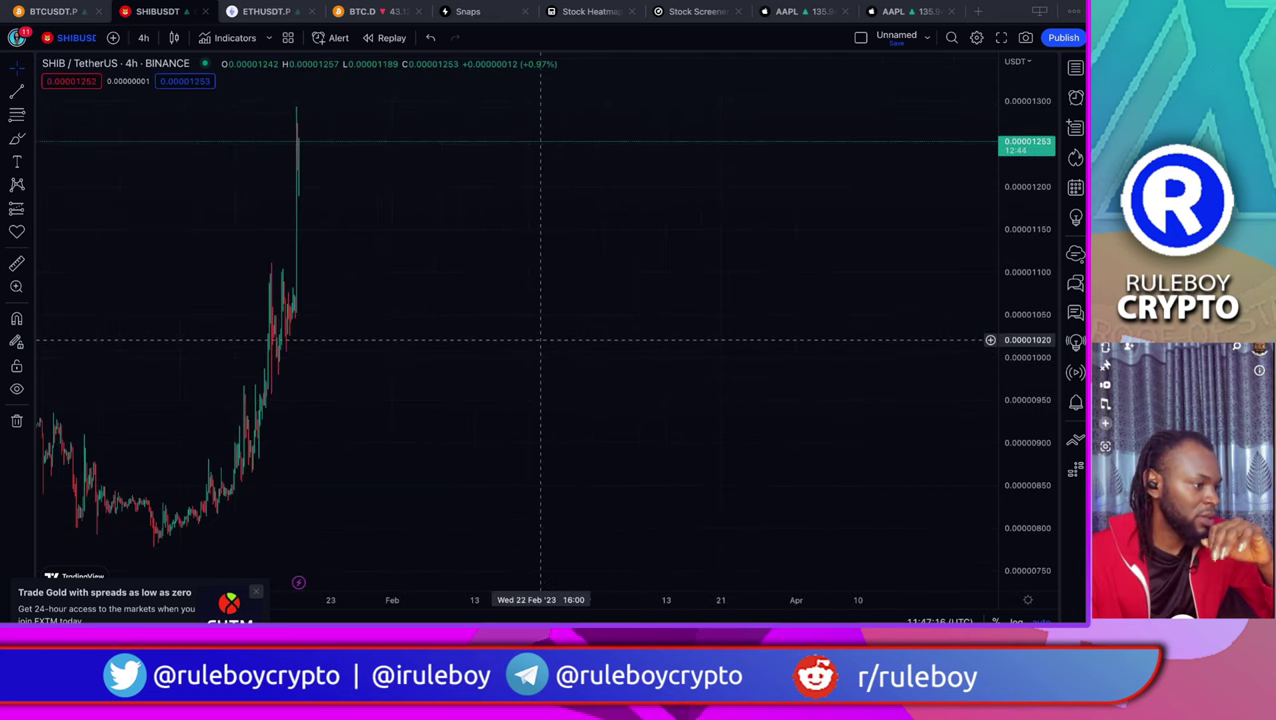
scroll(900, 340, "down", 3)
scroll(810, 340, "up", 4)
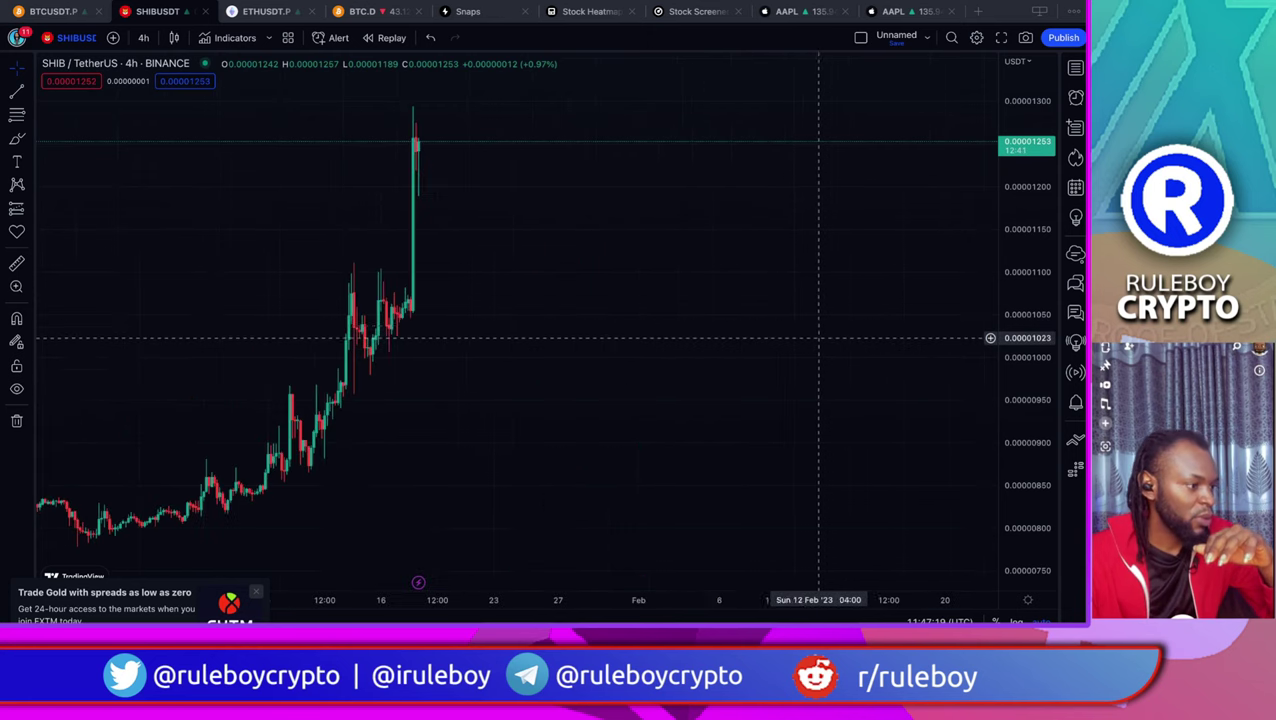
scroll(848, 340, "left", 3)
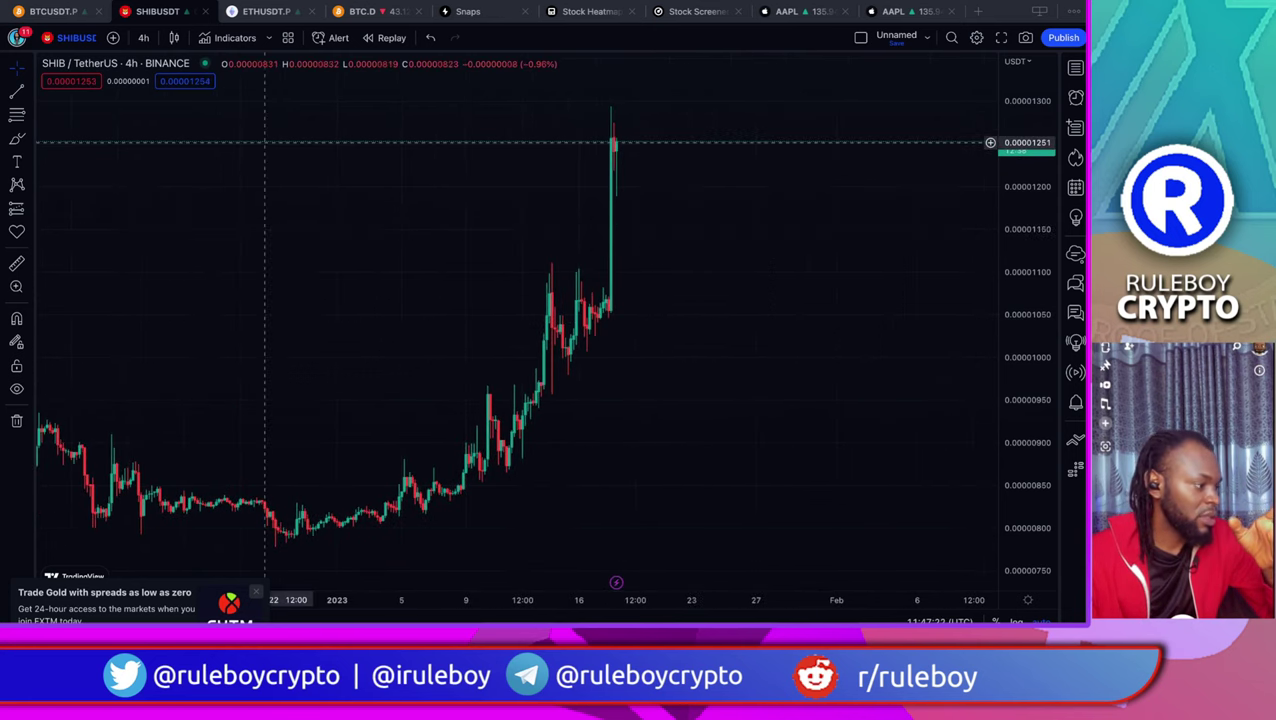
left_click(143, 37)
left_click(151, 443)
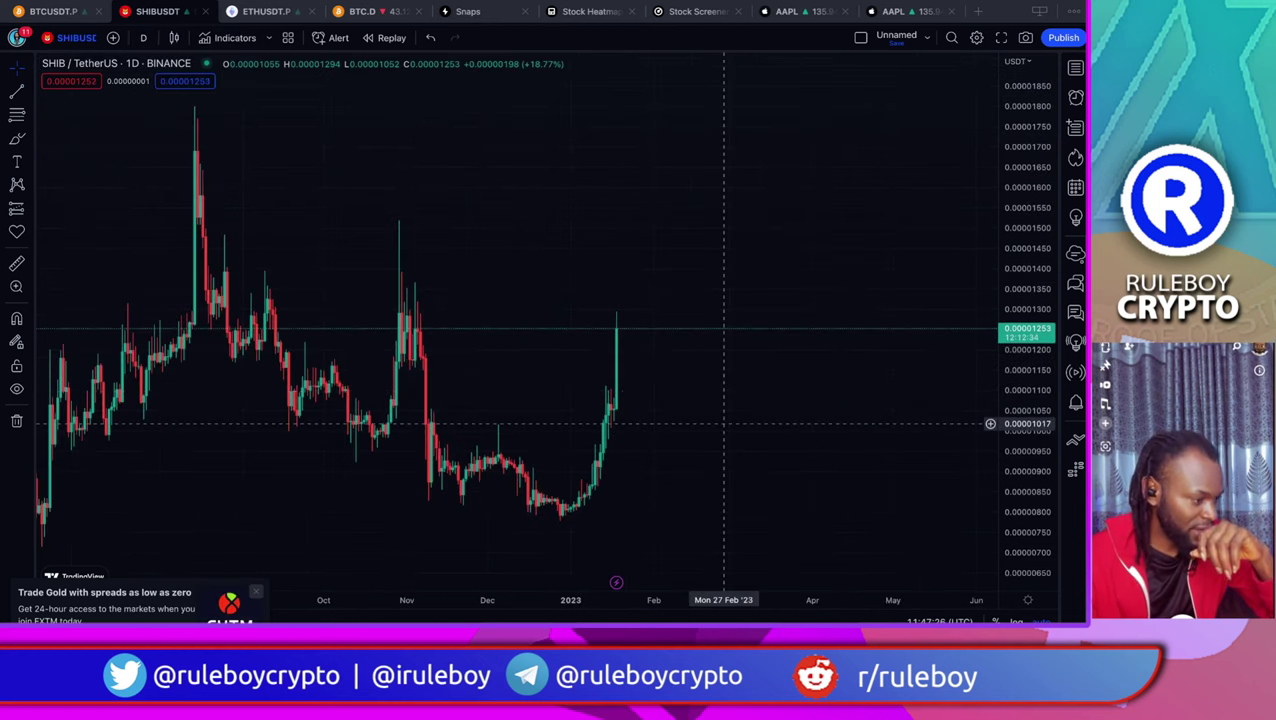
scroll(724, 424, "up", 4)
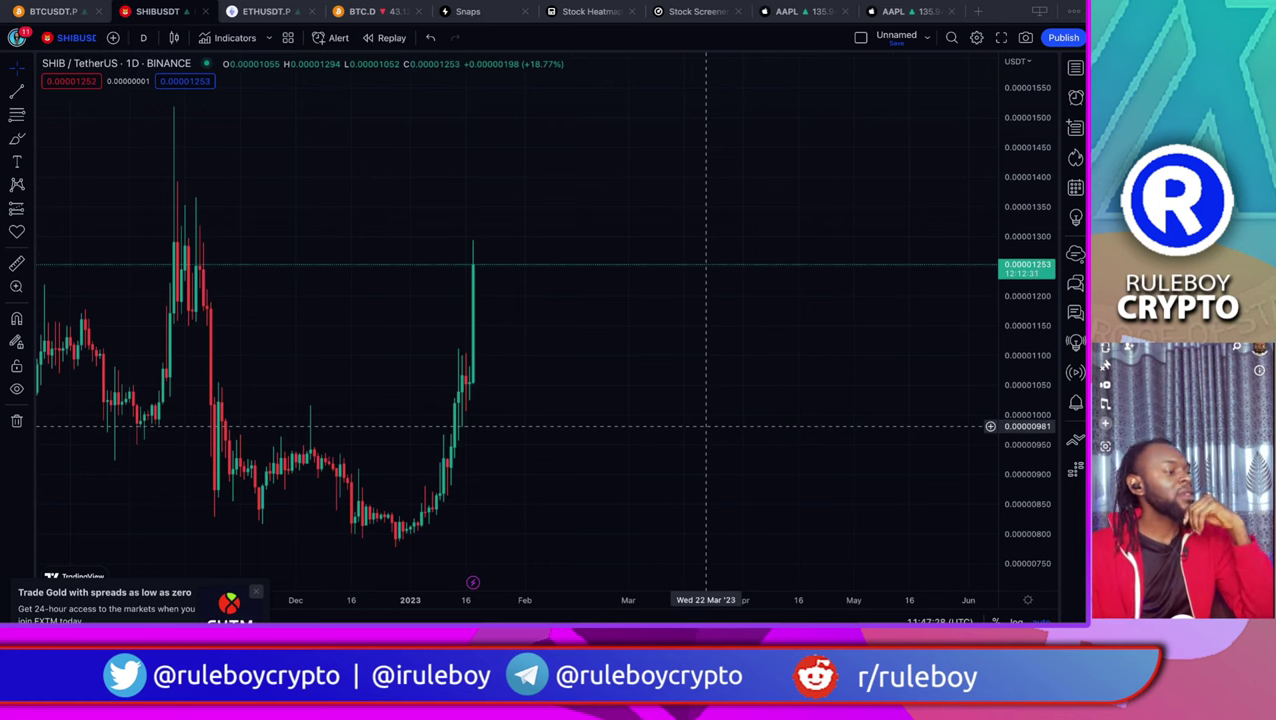
Measure the price rise of the latest daily SHIB candle from its base to its high, and clear the measurement
left_click(17, 263)
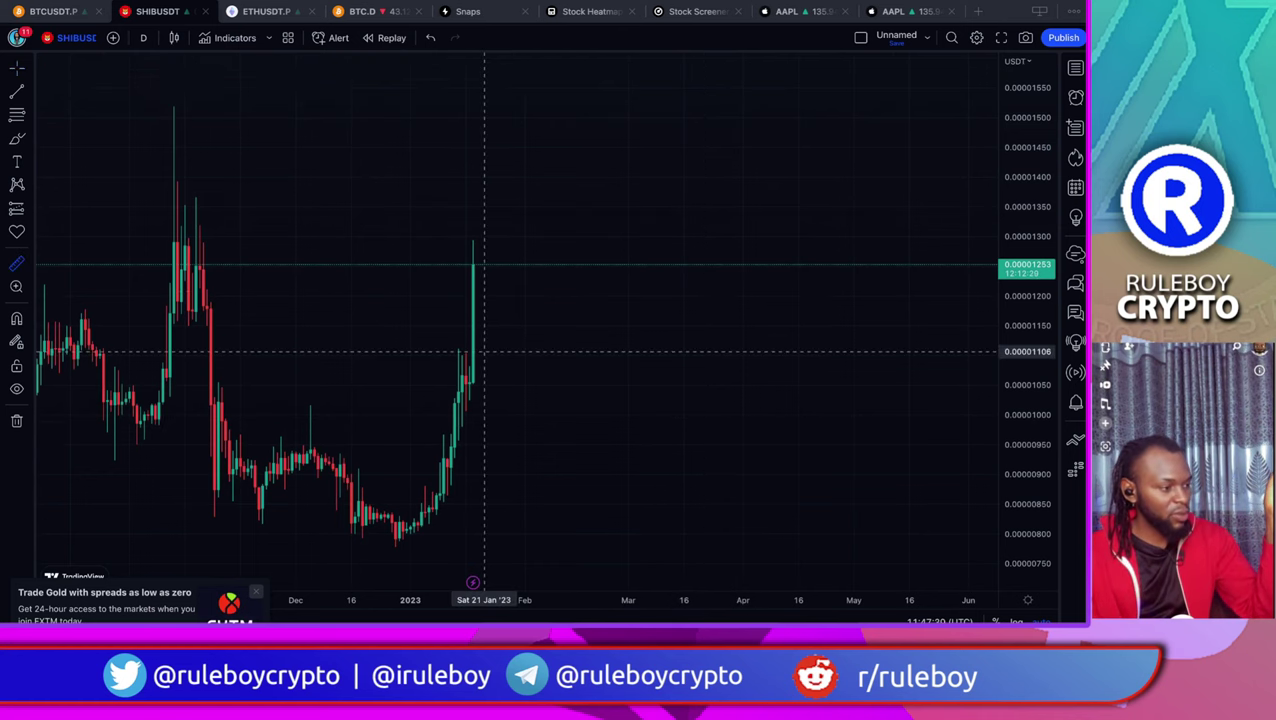
left_click(485, 382)
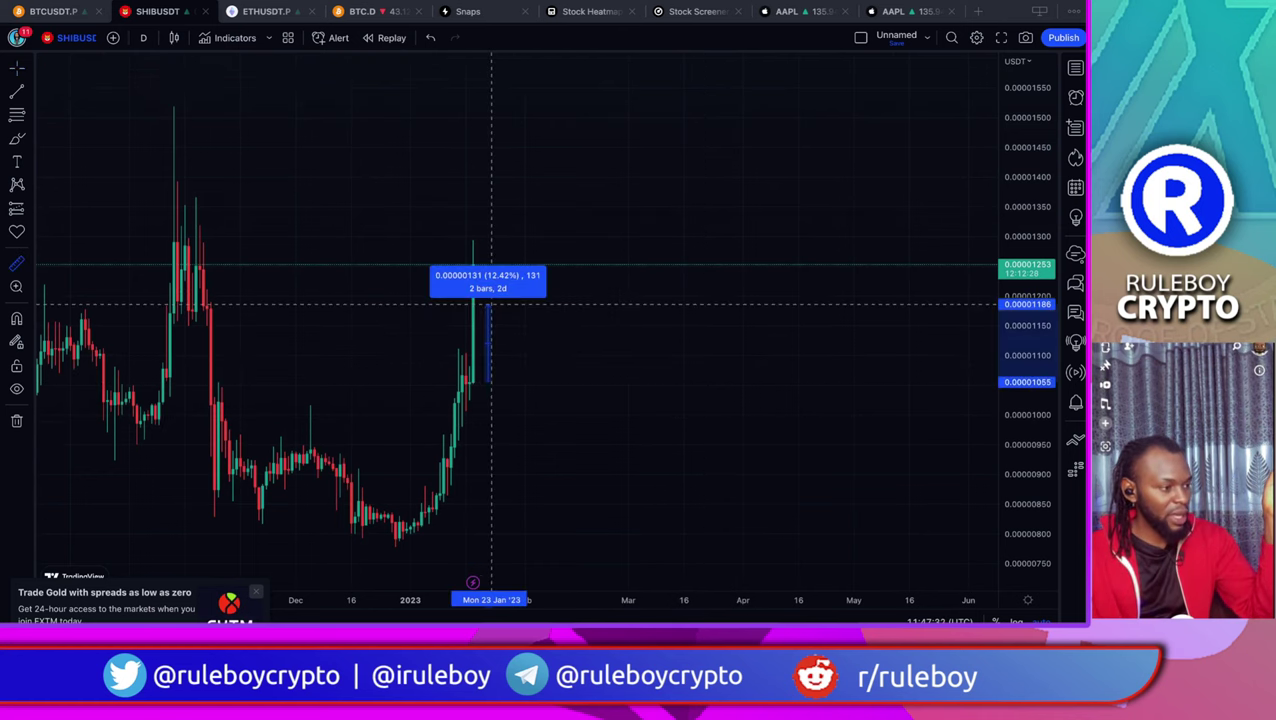
left_click(510, 241)
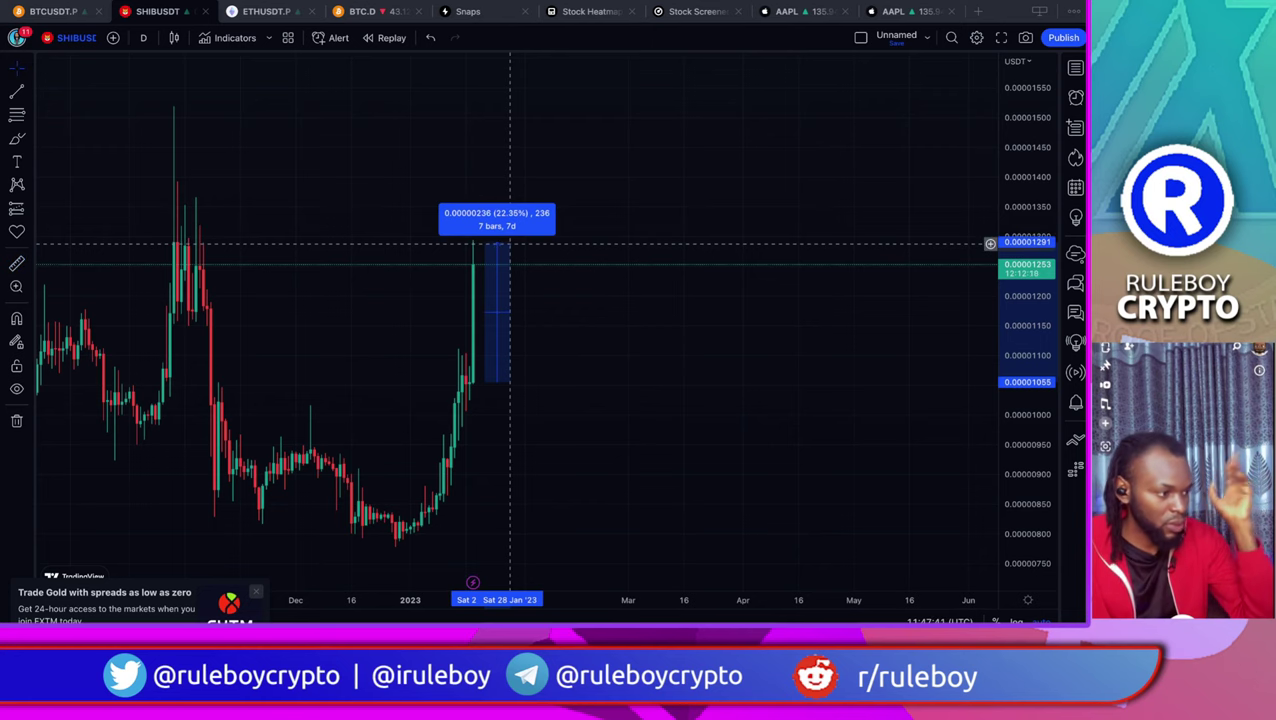
left_click(543, 325)
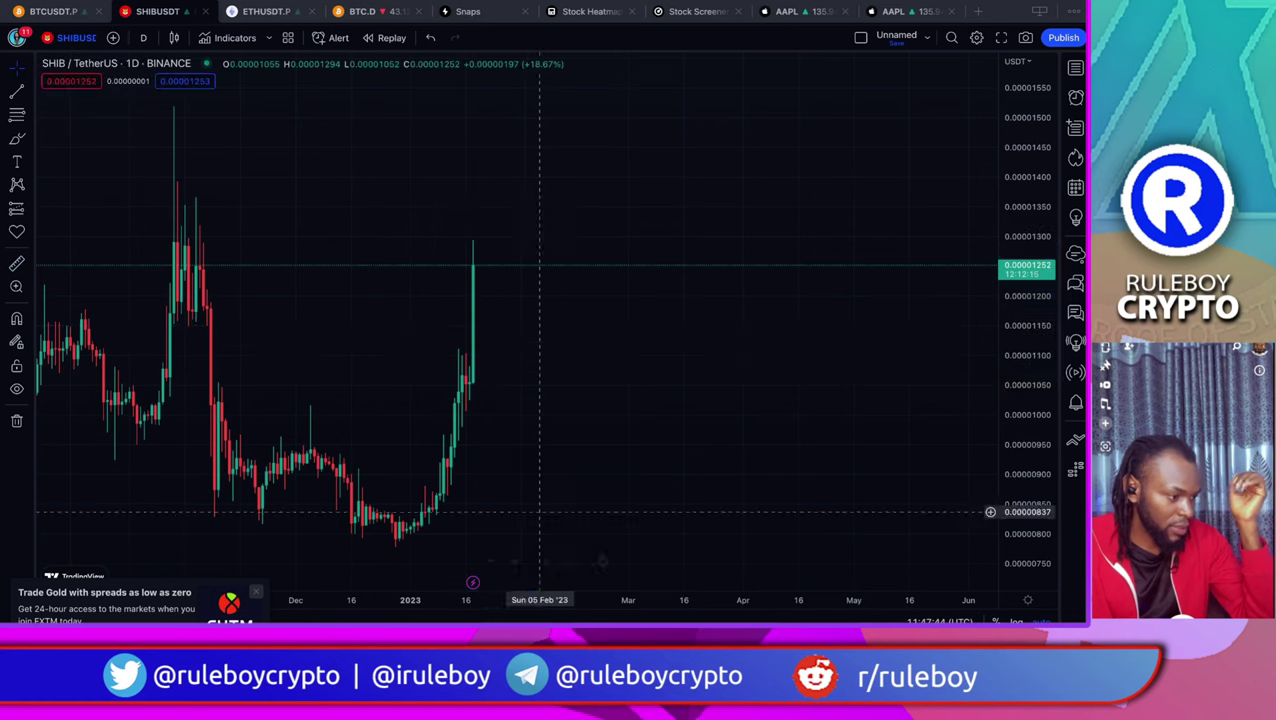
Open the InvestorPlace article on Shiba Inu's layer-2 news from the SHIBUSDT chart's headlines and read through it
left_click(473, 582)
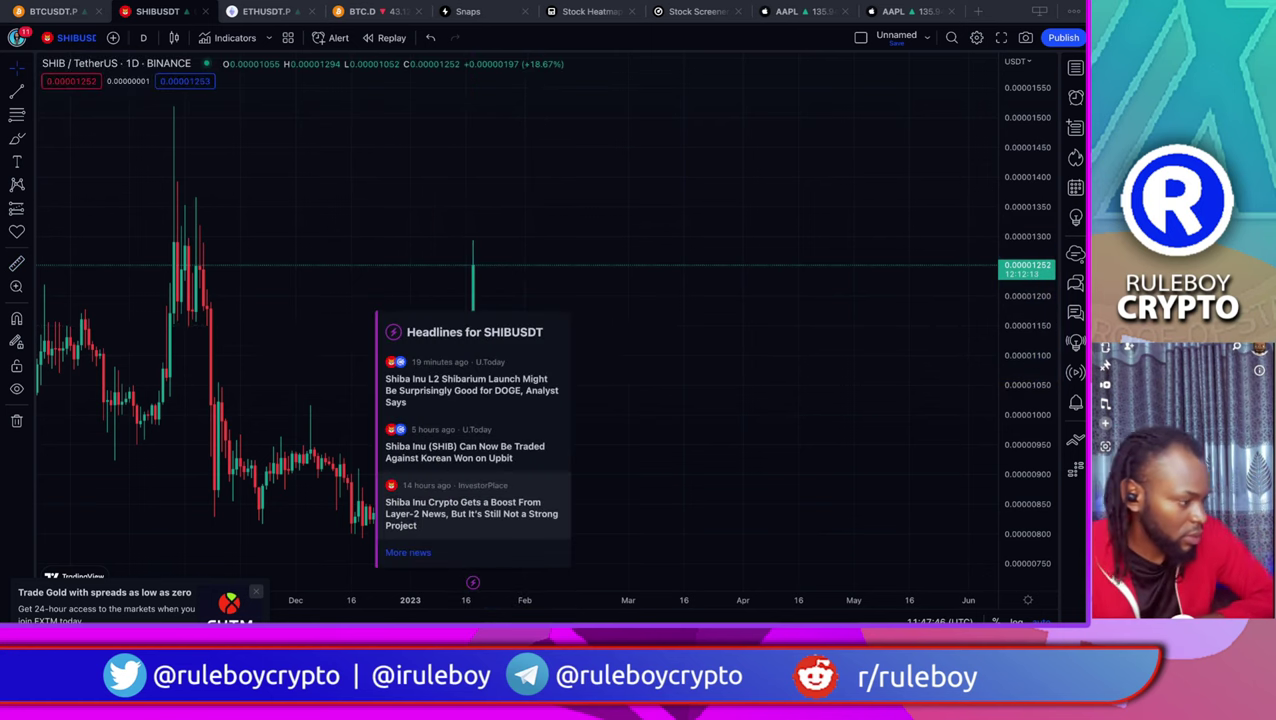
left_click(470, 513)
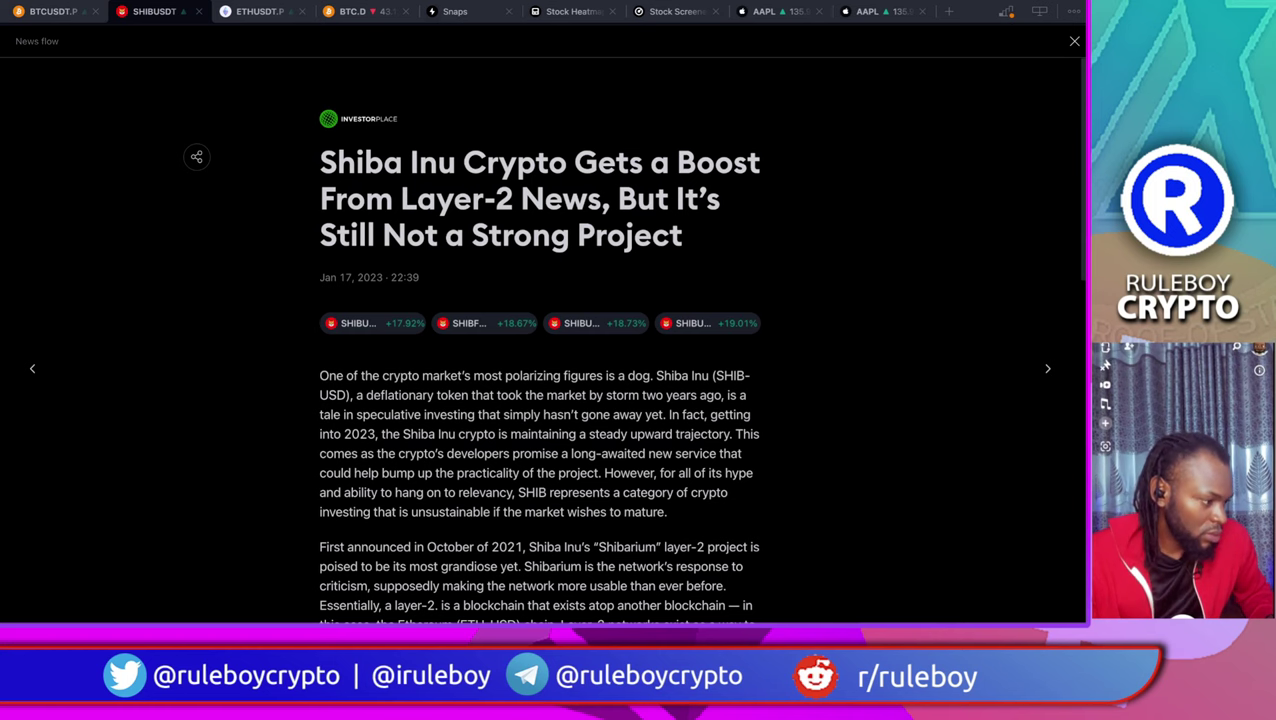
scroll(540, 340, "down", 5)
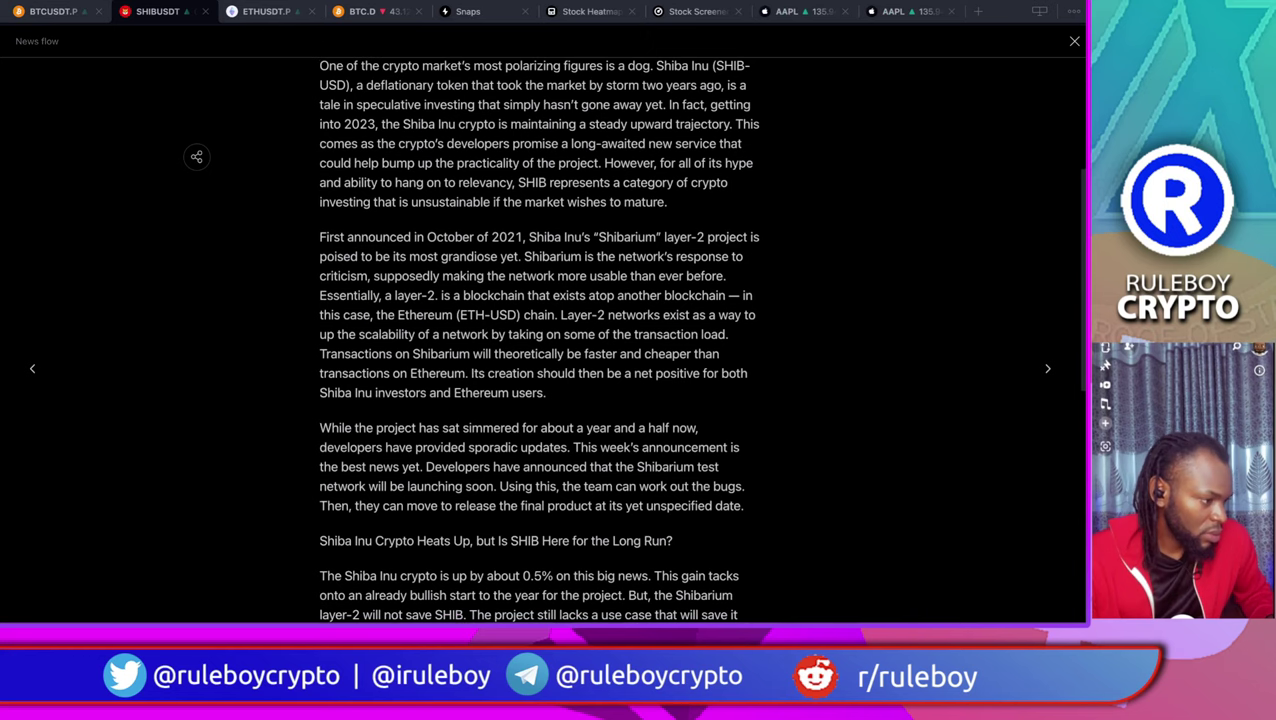
scroll(540, 340, "down", 1)
scroll(540, 340, "down", 5)
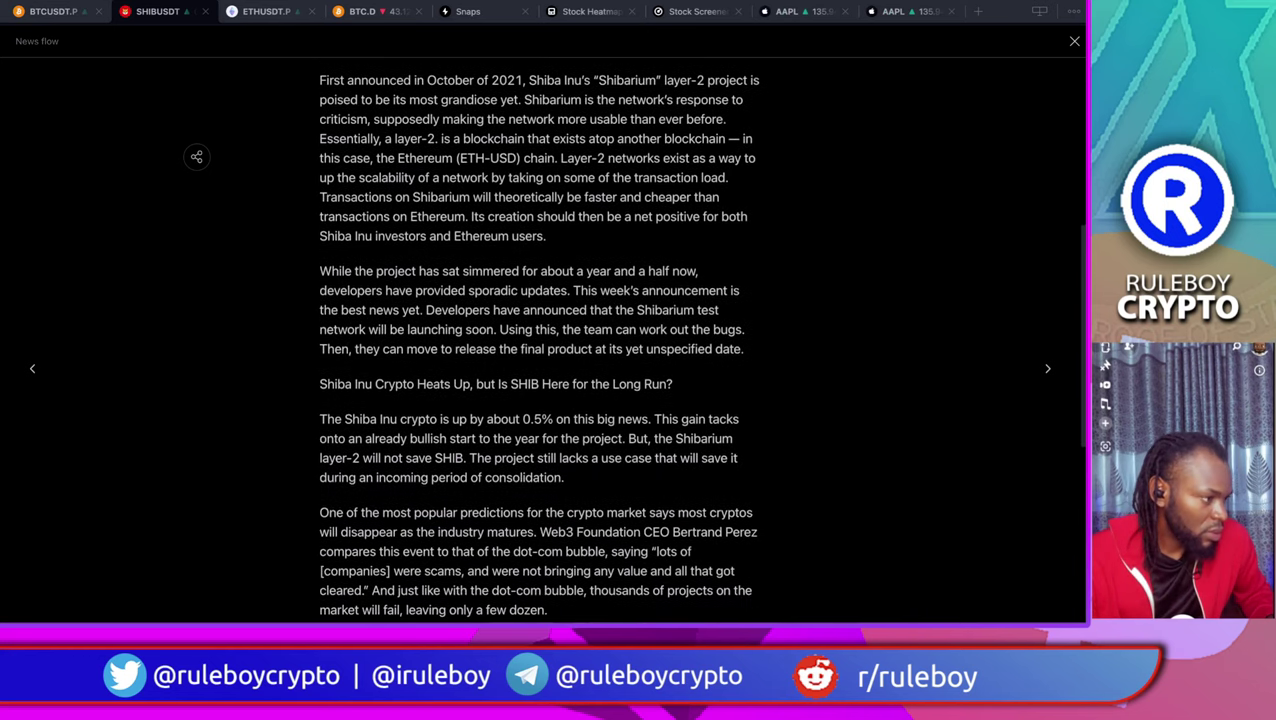
scroll(540, 340, "down", 5)
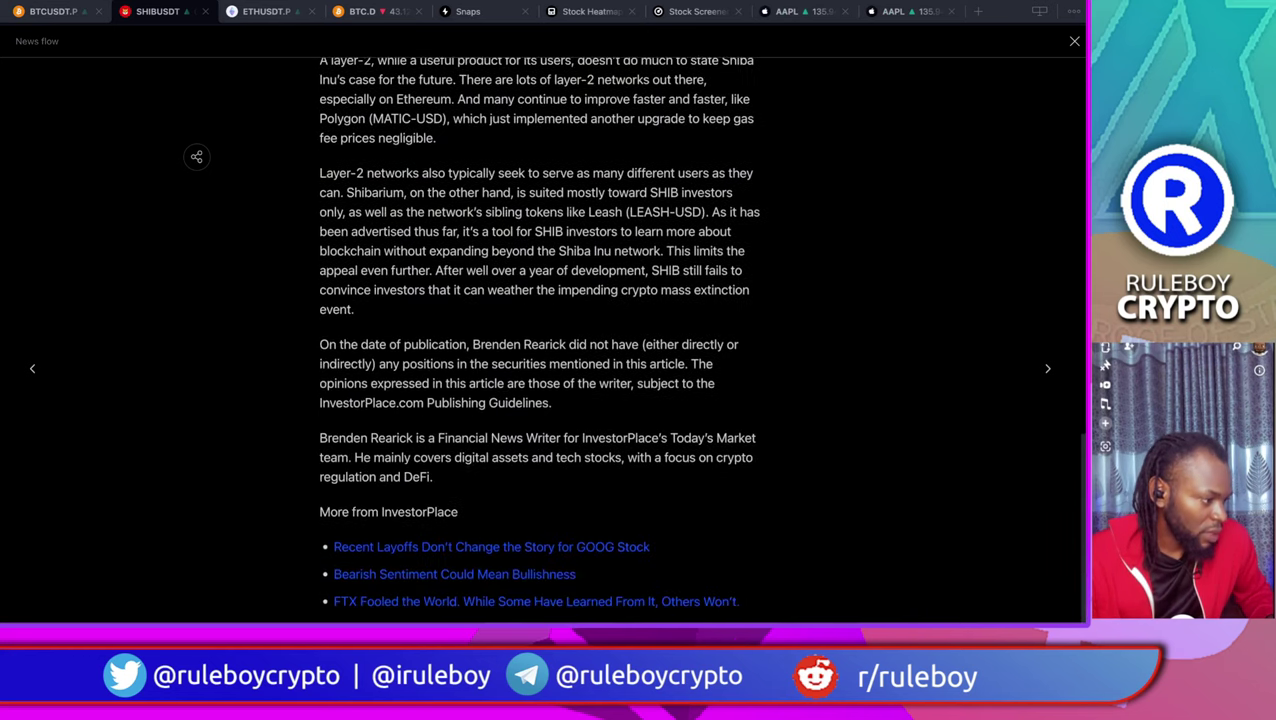
scroll(540, 340, "up", 20)
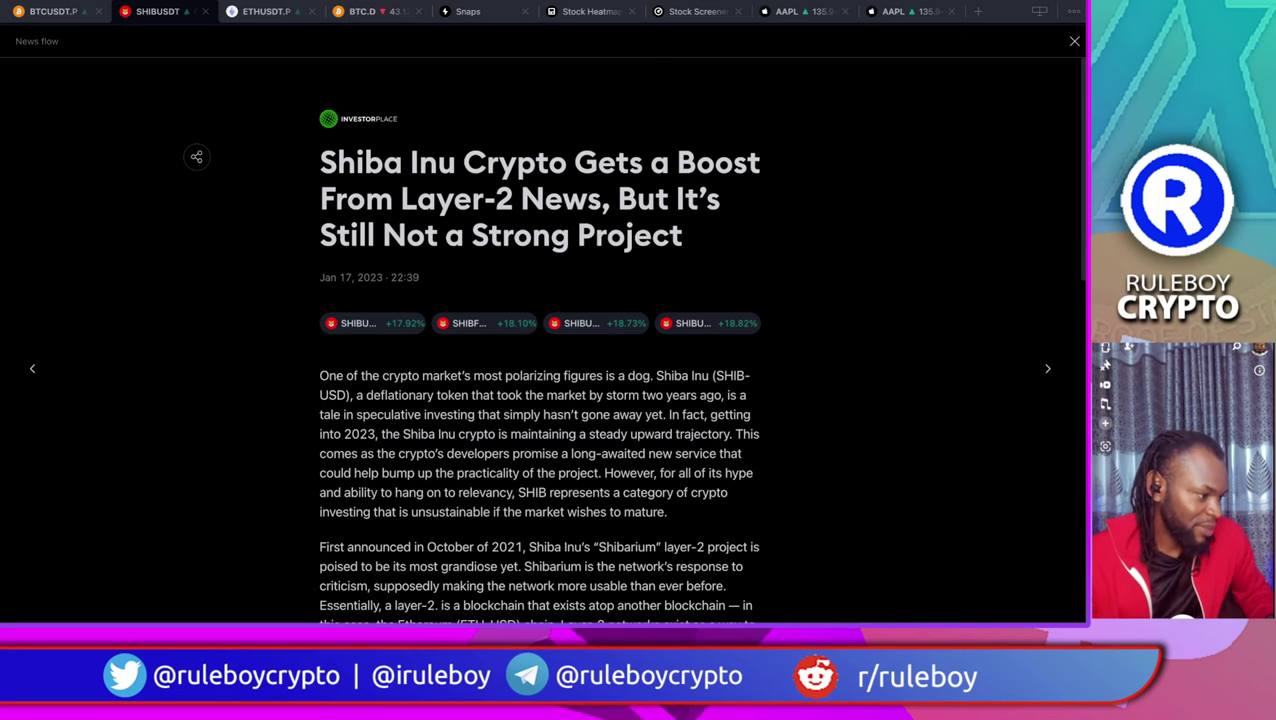
scroll(540, 400, "down", 2)
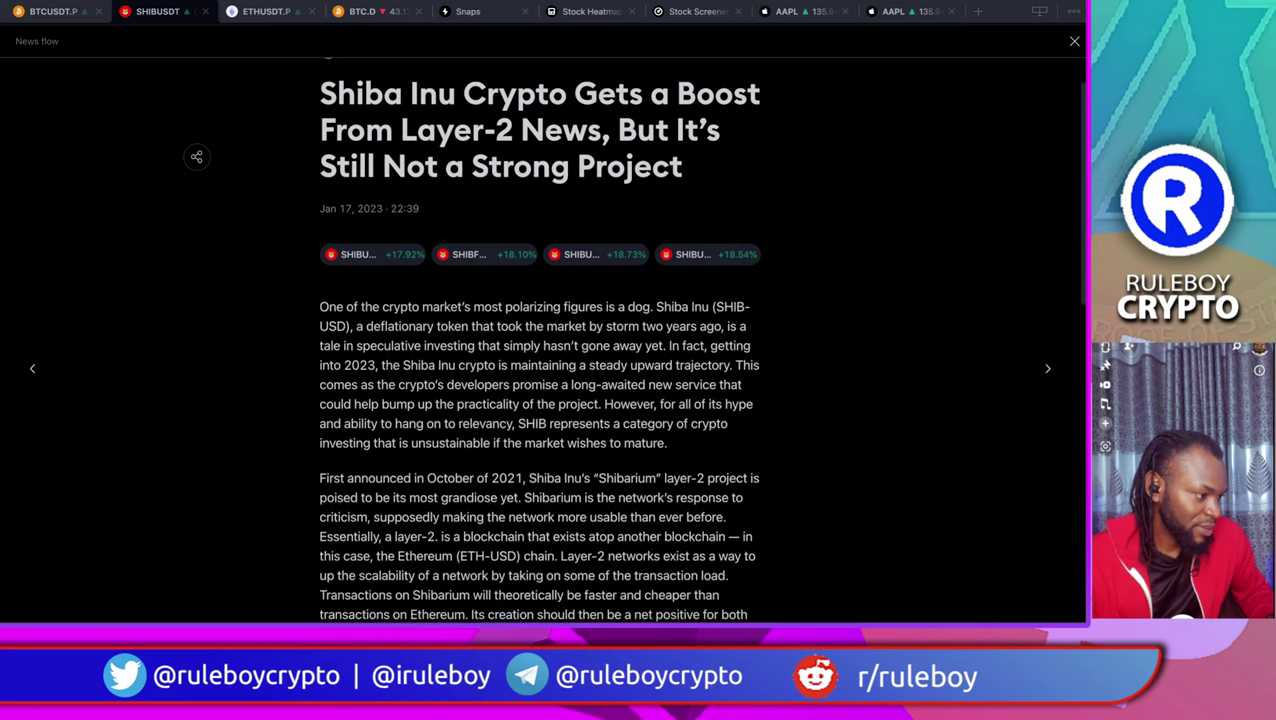
Read further through the Shiba Inu layer-2 article, close it along with the headlines list, and review the wider daily SHIBUSDT price history
scroll(540, 340, "down", 7)
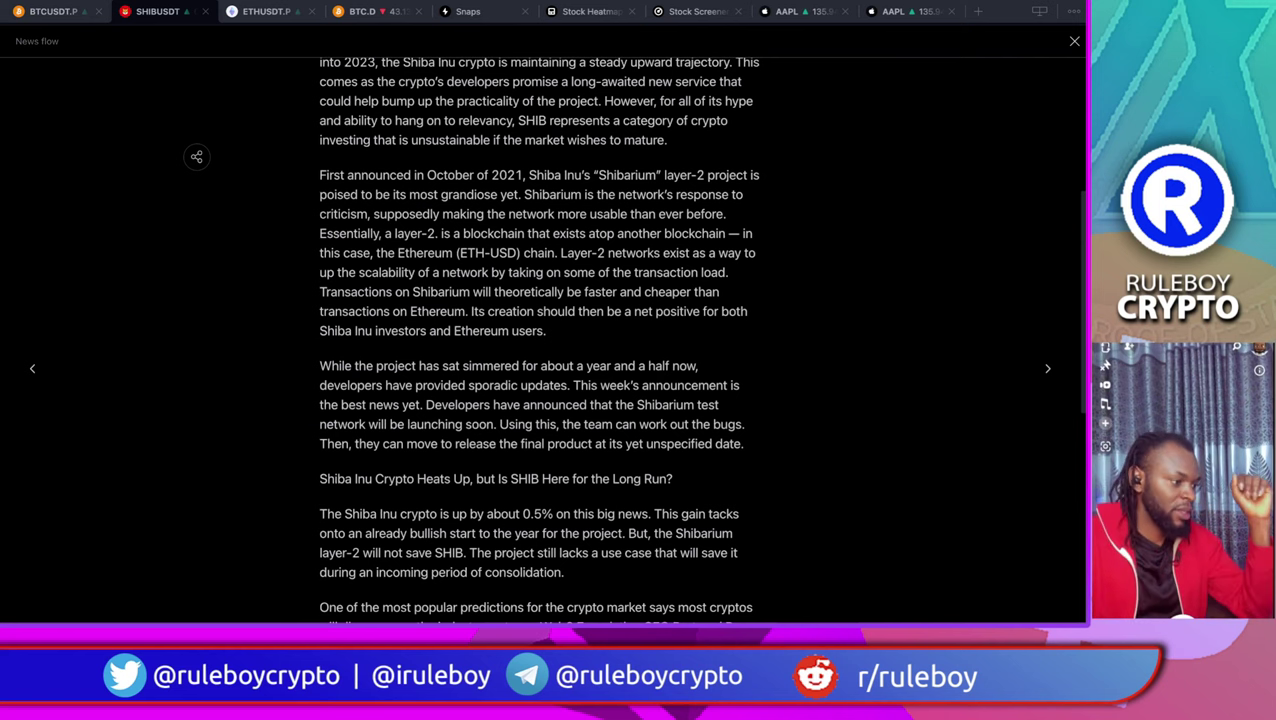
scroll(540, 340, "up", 6)
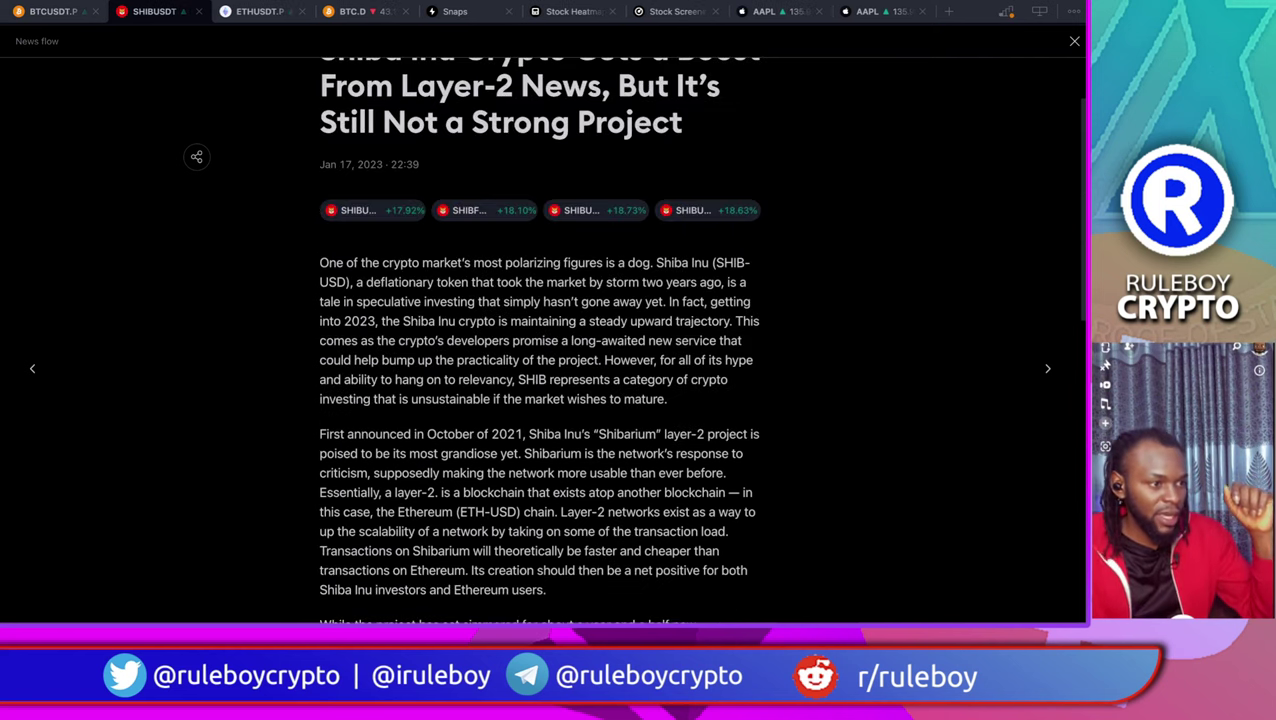
left_click(1074, 41)
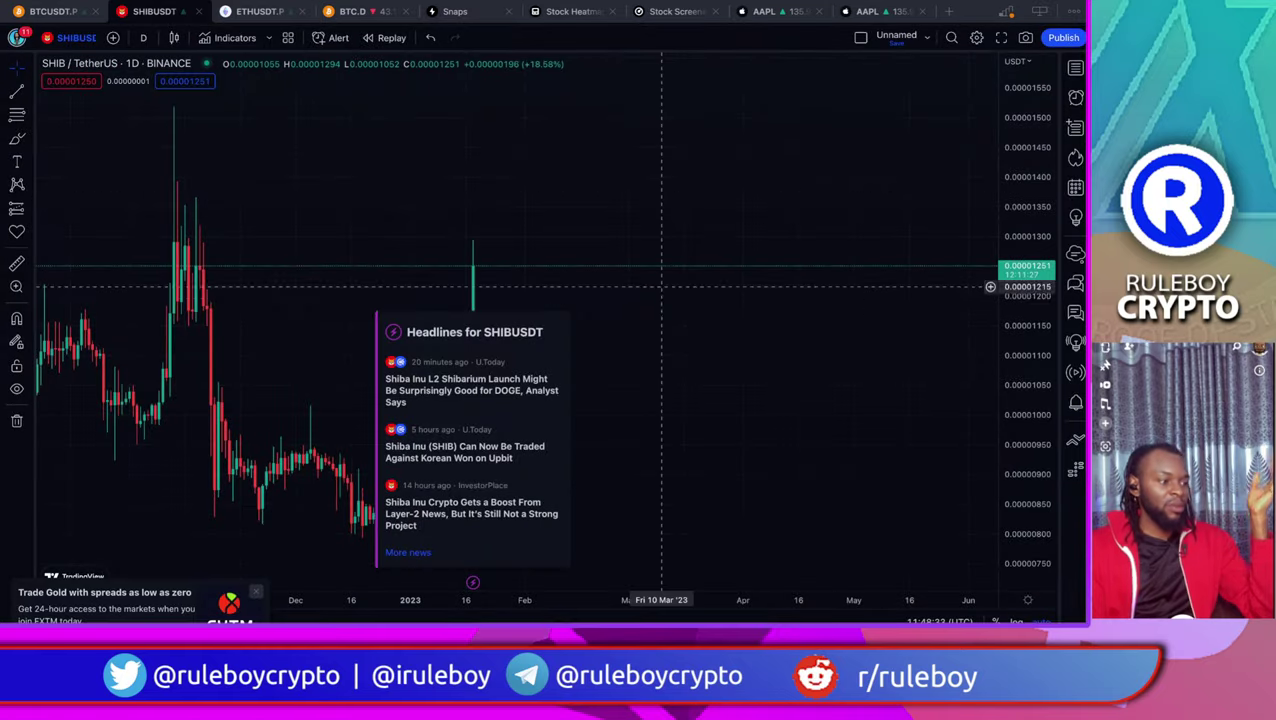
left_click(676, 325)
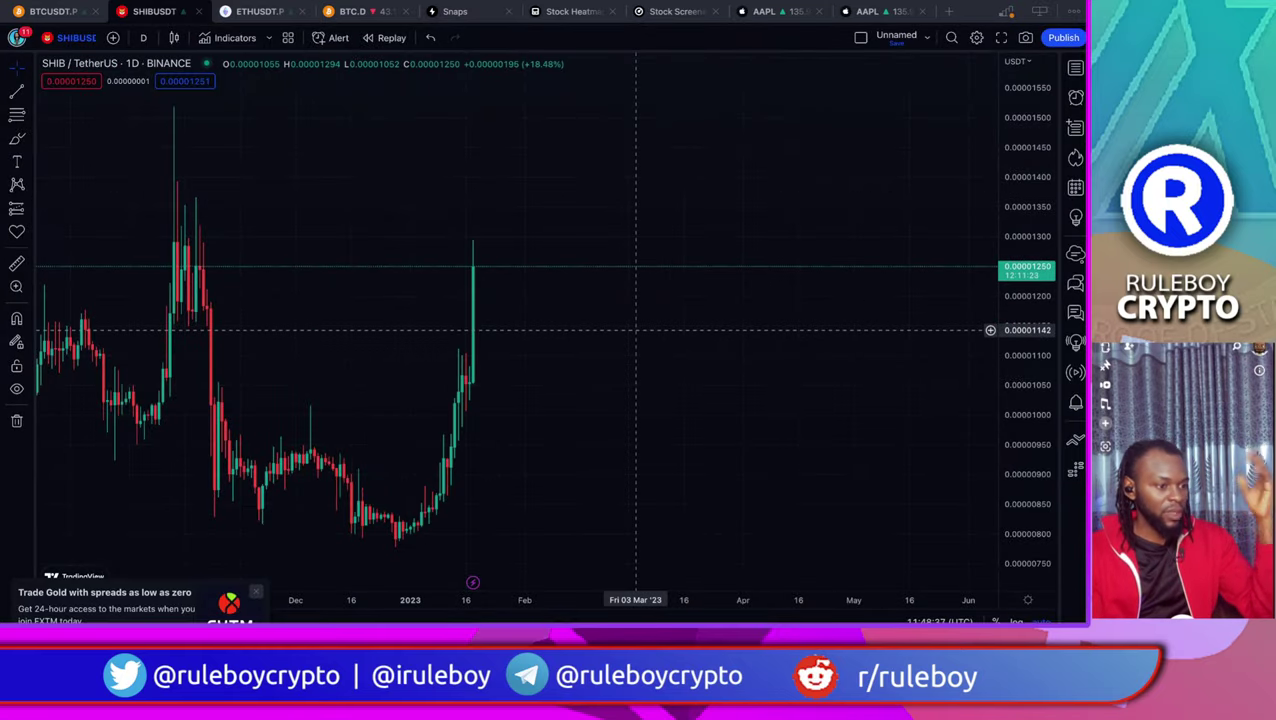
scroll(636, 330, "down", 2)
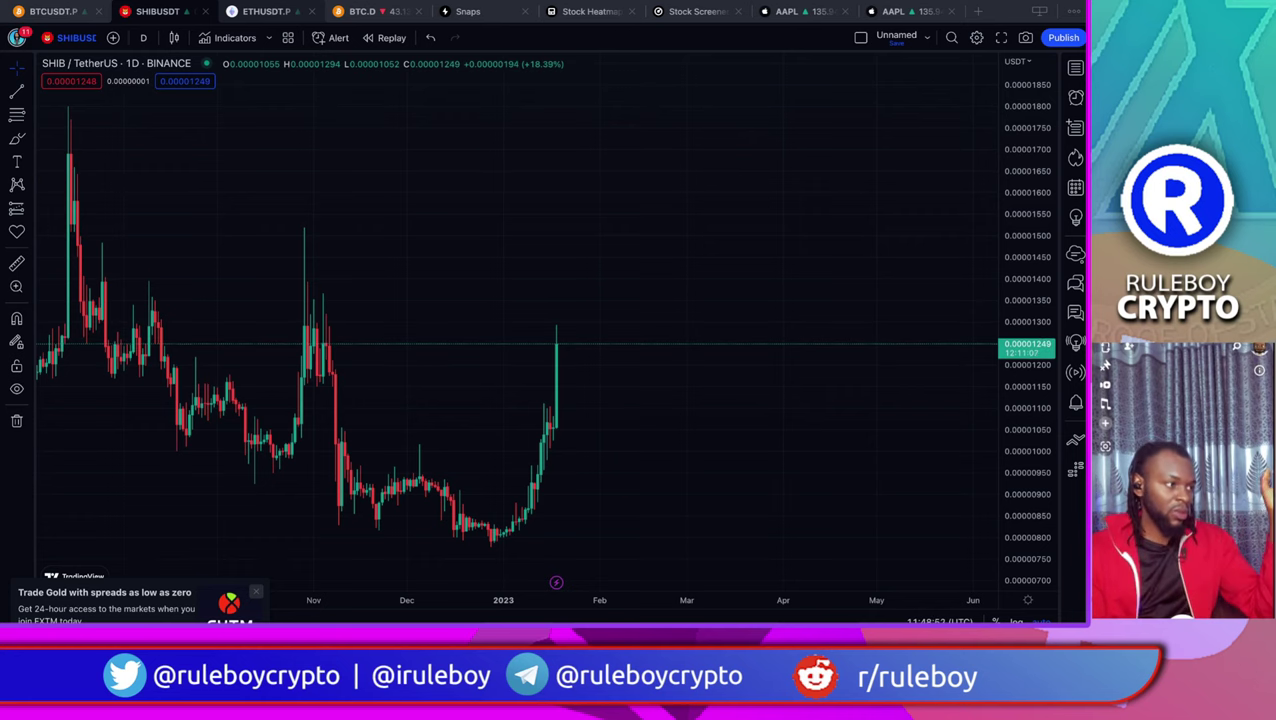
Review the rising channel on the 2-hour ETHUSDT chart and the consolidation triangle on the 1-hour BTCUSDT chart
key("ctrl+Tab")
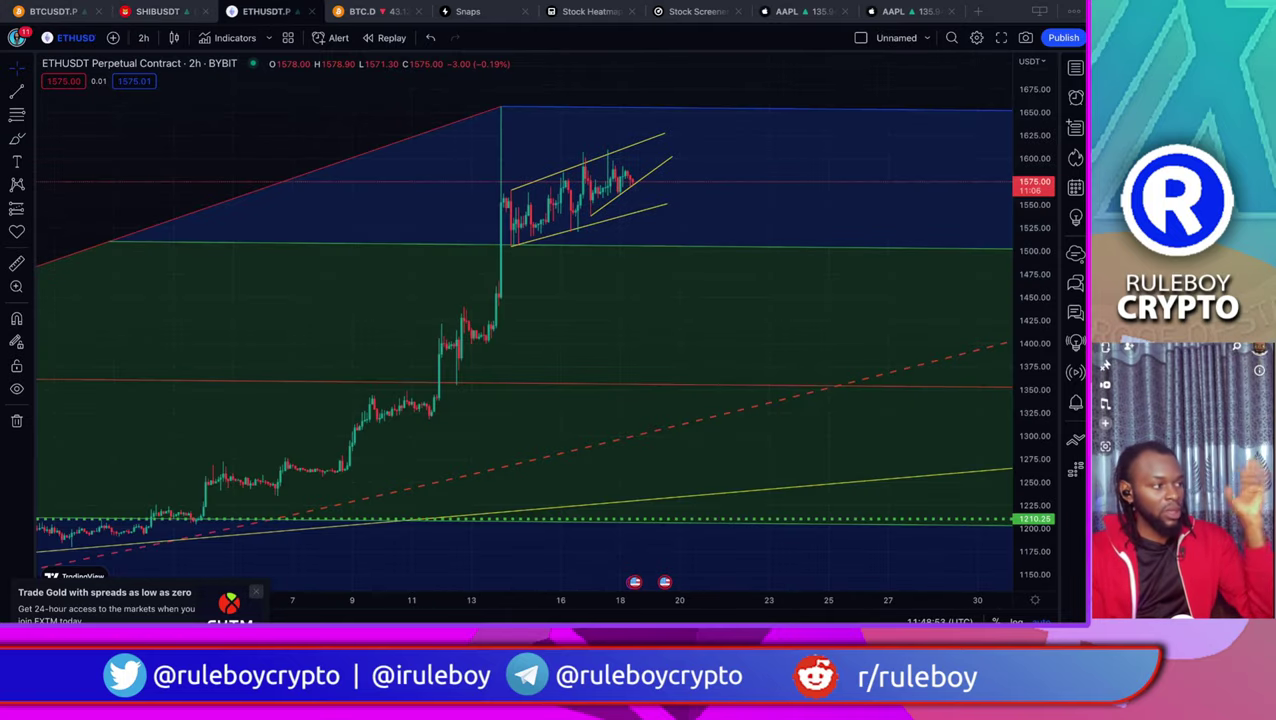
left_click(56, 11)
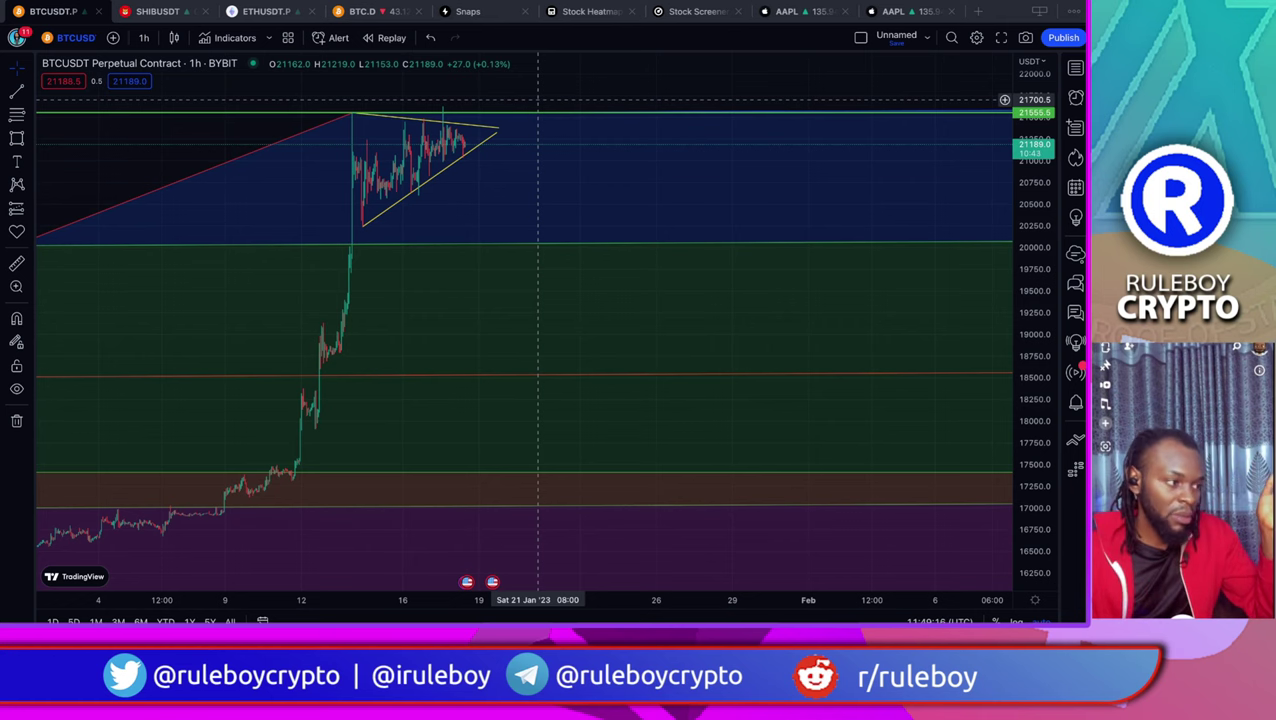
left_click_drag(545, 225, 717, 222)
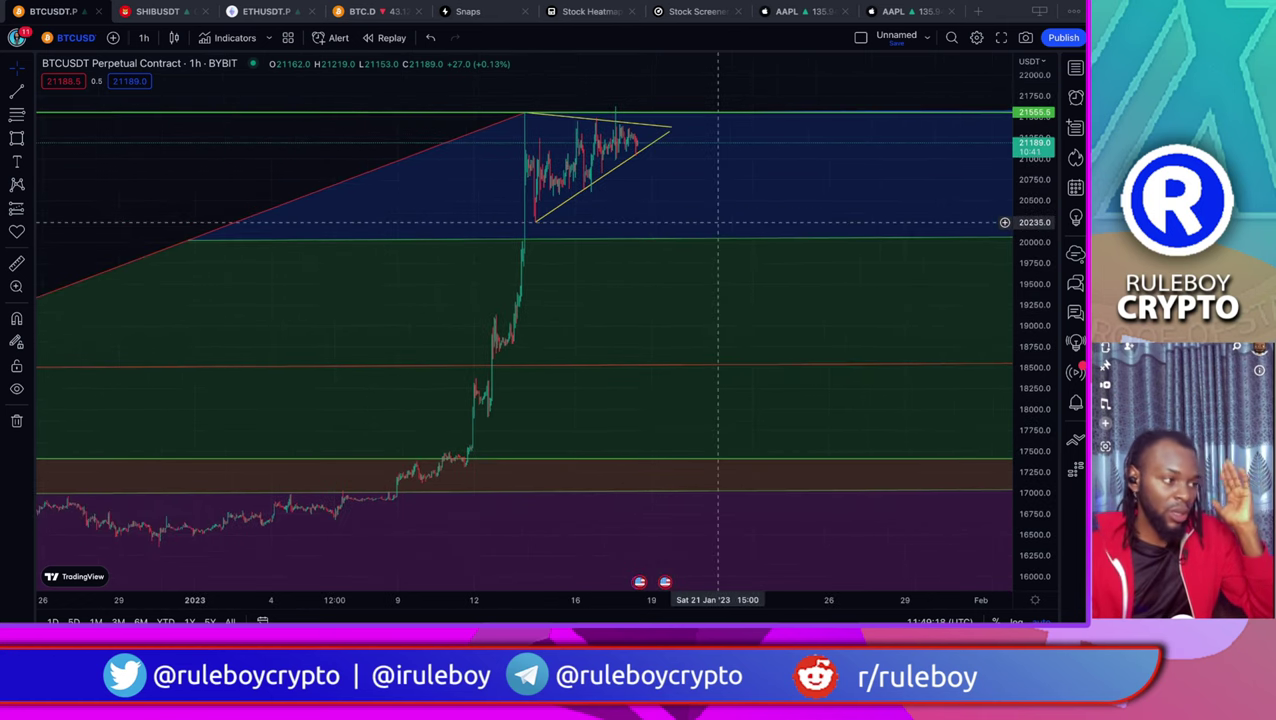